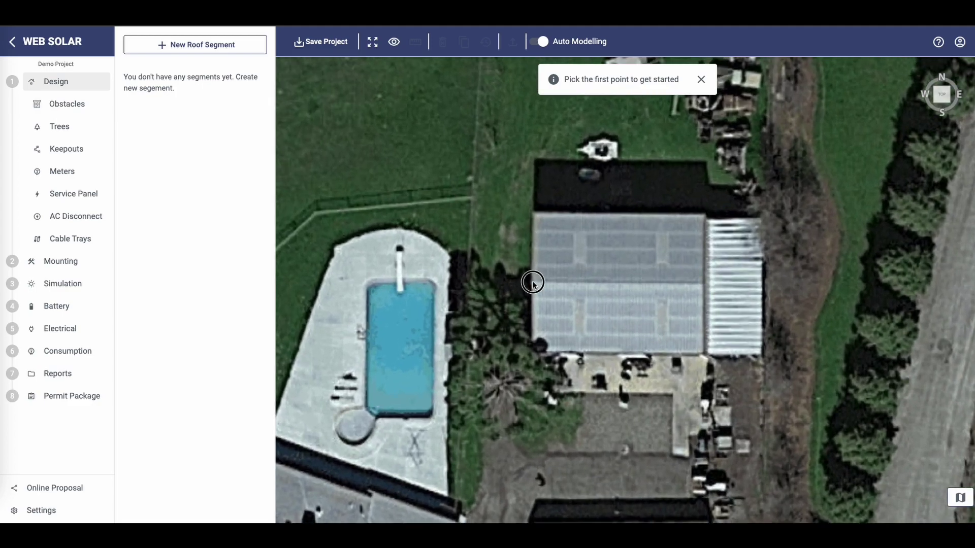
- Trace Segment 1 (95 m2) around the four corners of the roof
left_click(533, 283)
left_click(703, 282)
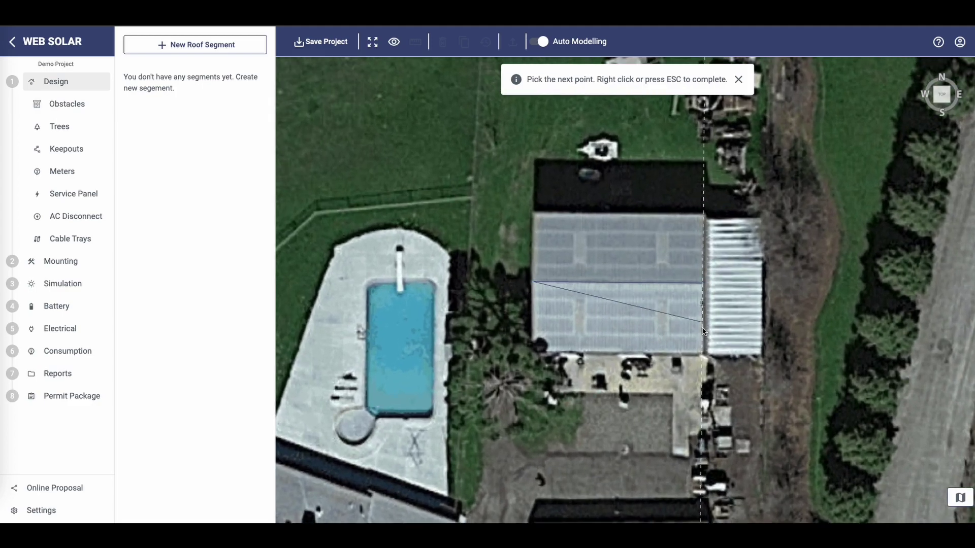
left_click(702, 353)
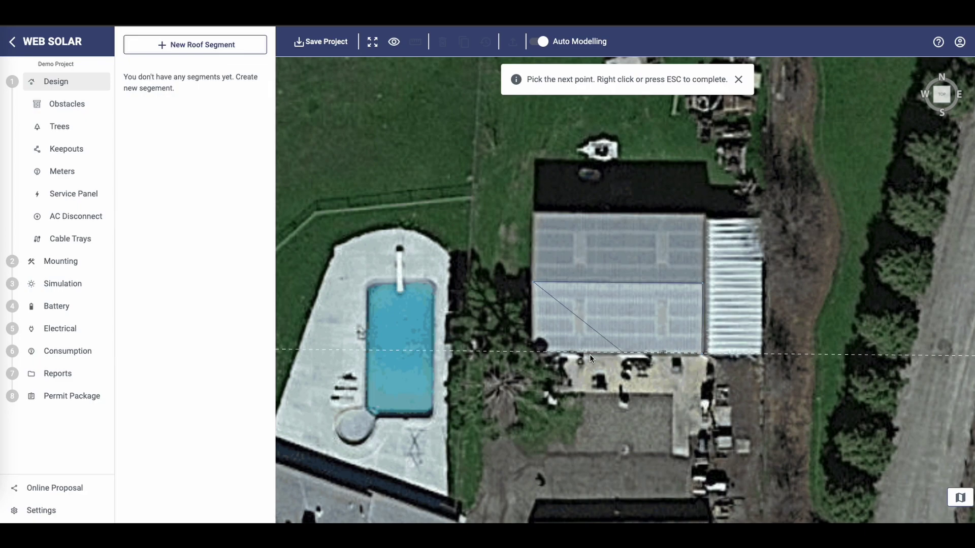
left_click(534, 353)
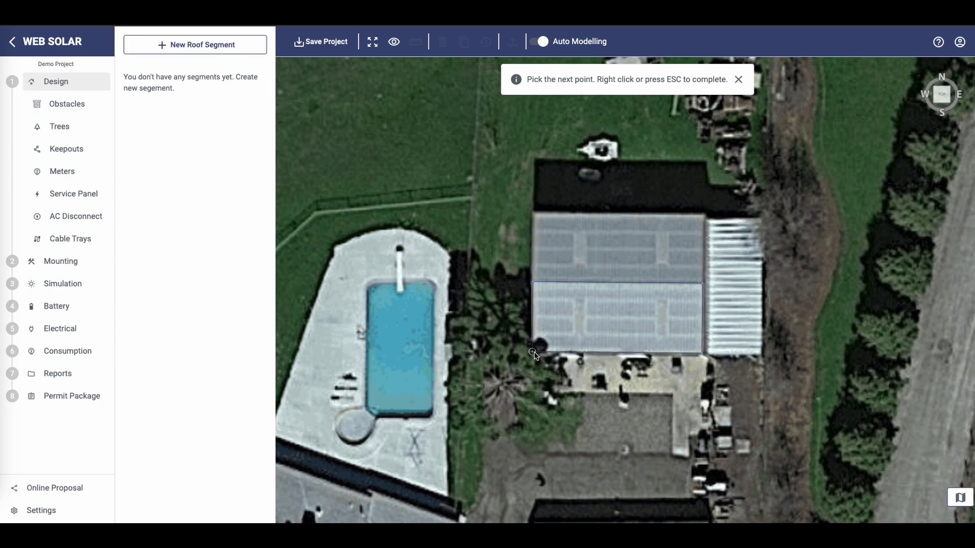
left_click(532, 283)
- Draw the adjoining Segment 2 (94 m2), bringing the roof total to 189 m2
left_click(209, 46)
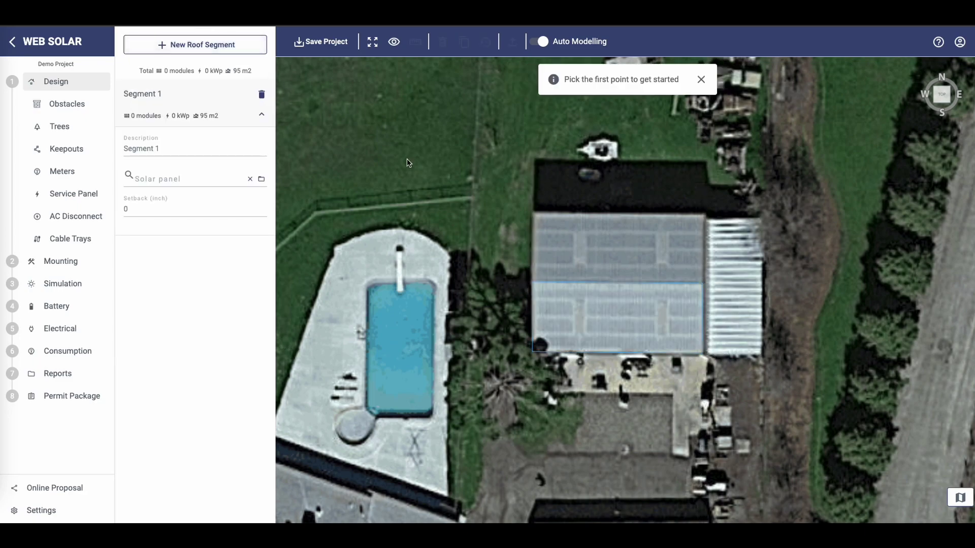
left_click(531, 283)
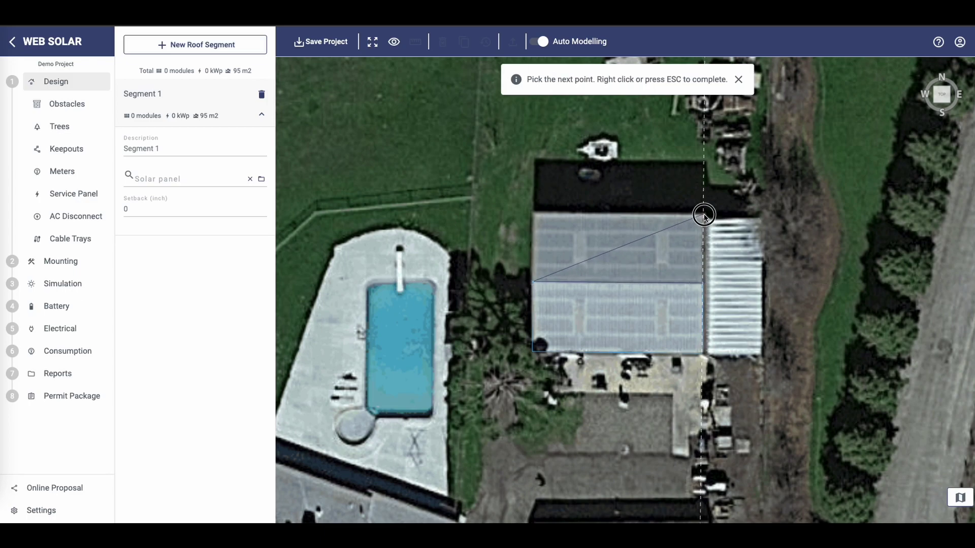
left_click(535, 214)
right_click(517, 218)
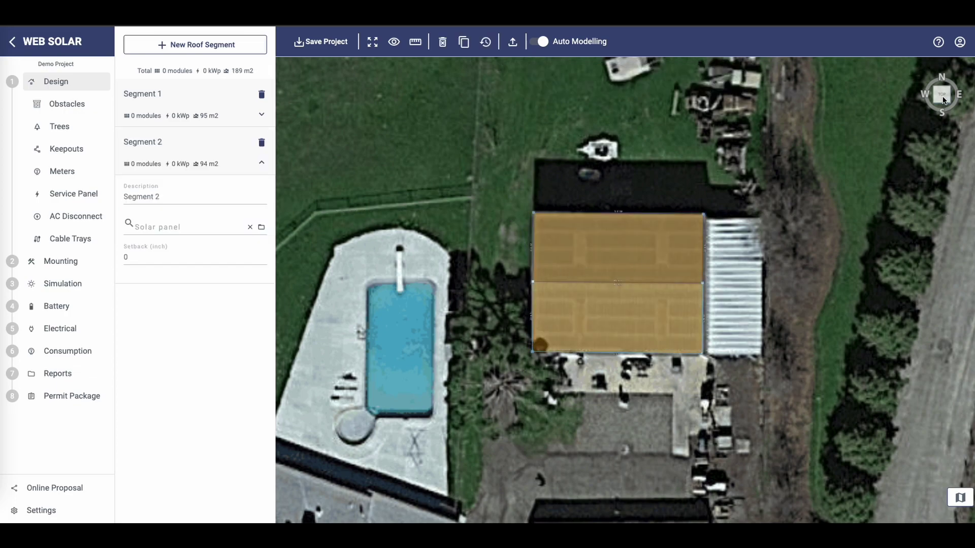
- Raise the shared ridge edge to 17.4 ft for a pitch of about 20°, then return to top view
left_click(942, 93)
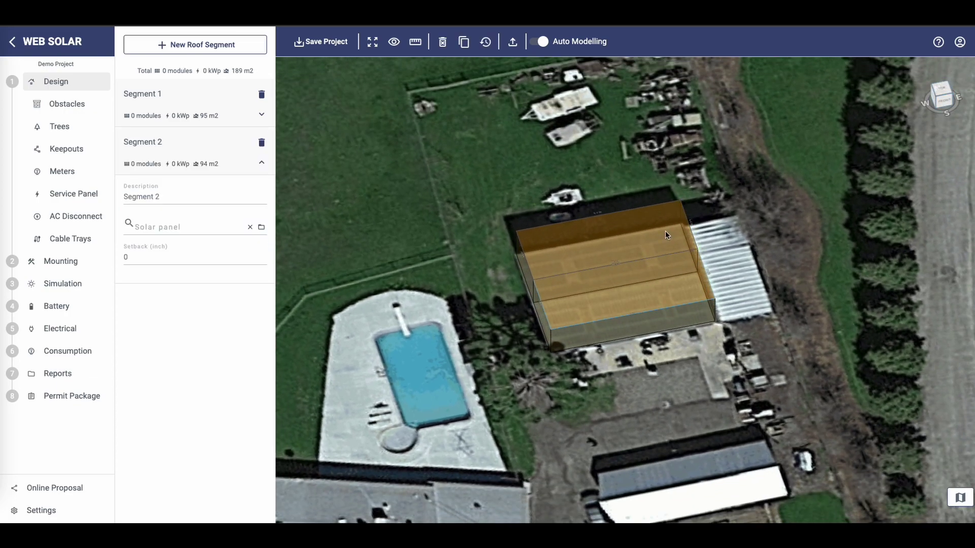
left_click(626, 263)
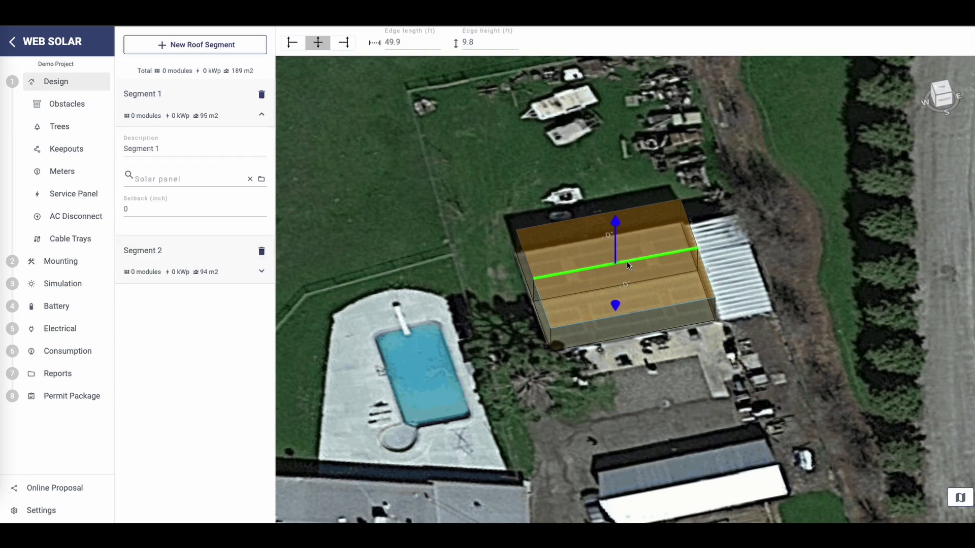
left_click_drag(616, 226, 620, 217)
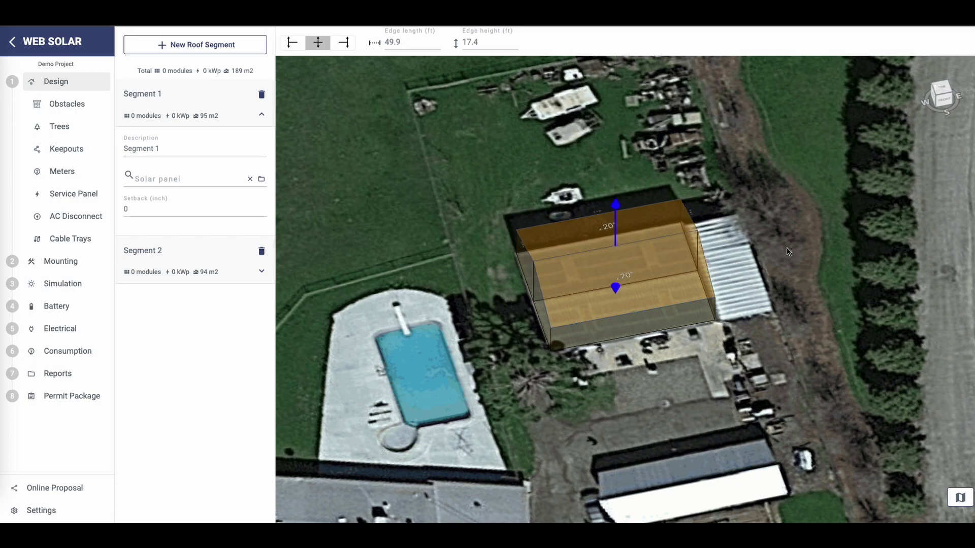
left_click(787, 249)
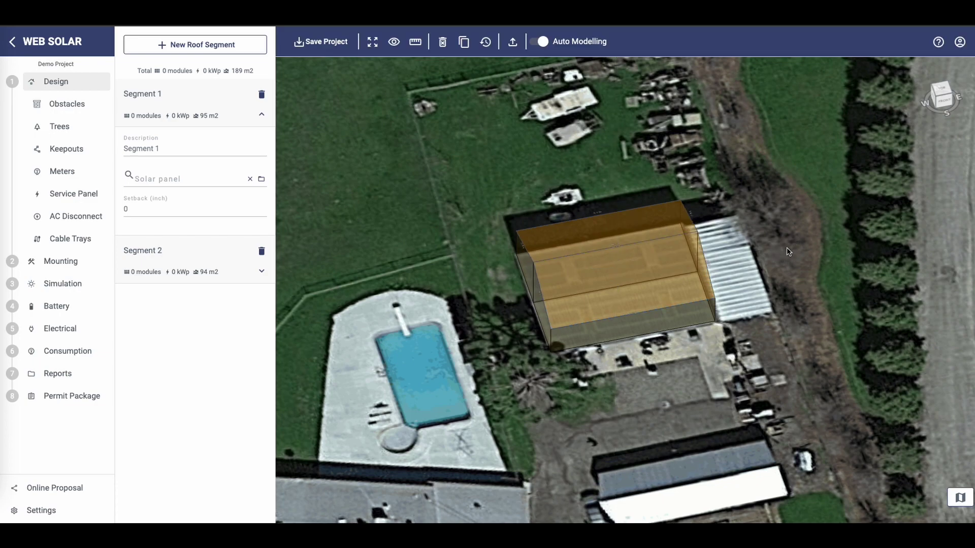
left_click_drag(799, 249, 775, 329)
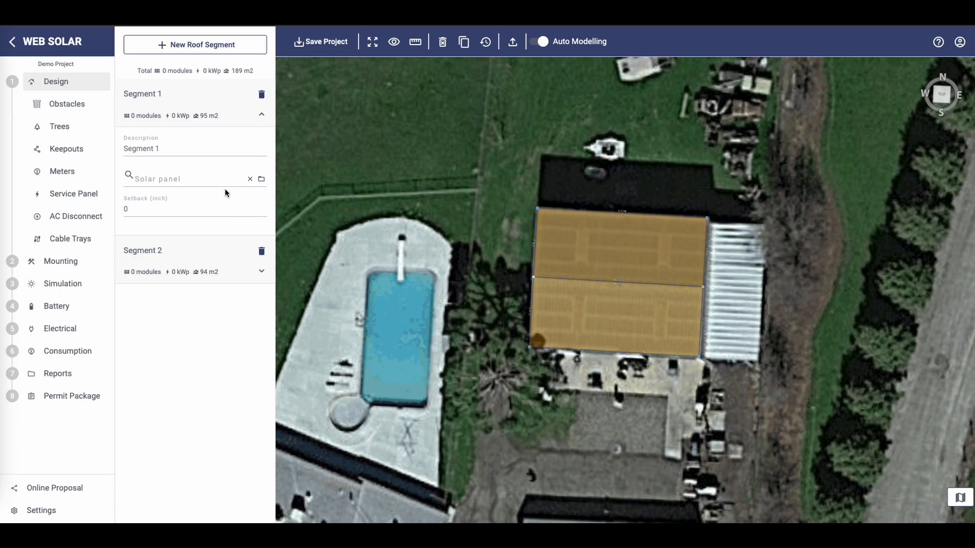
- Choose the REC Alpha Pure Black 400 W panel for Segment 1
left_click(189, 175)
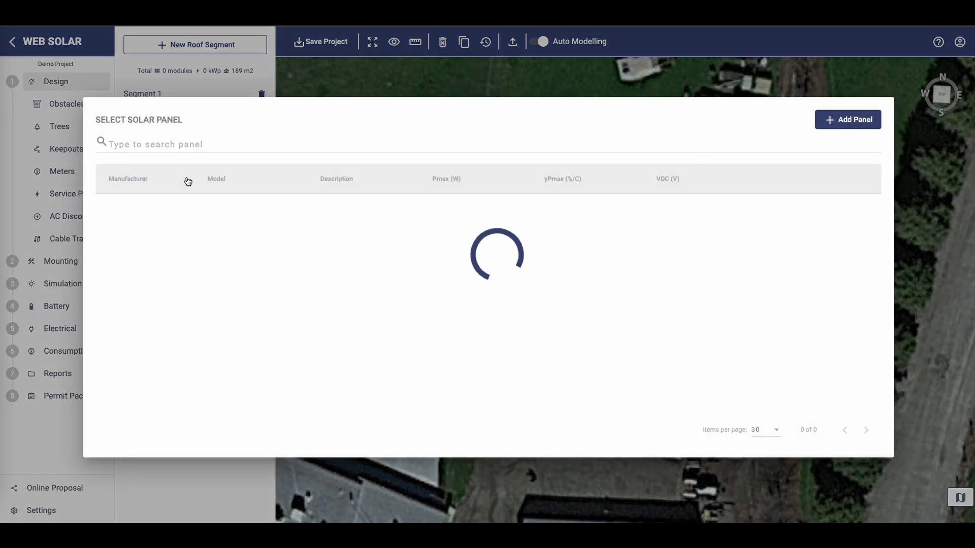
left_click(203, 149)
type("rec")
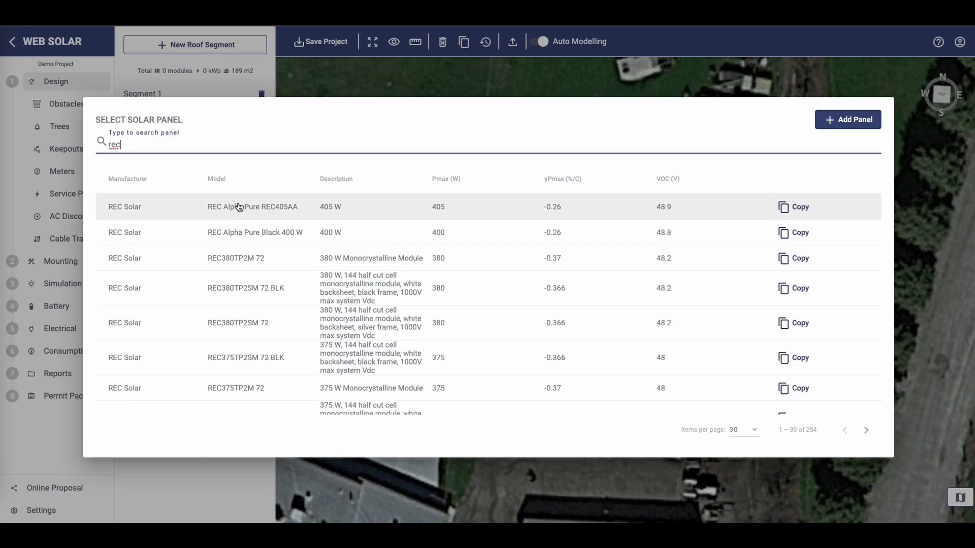
left_click(236, 232)
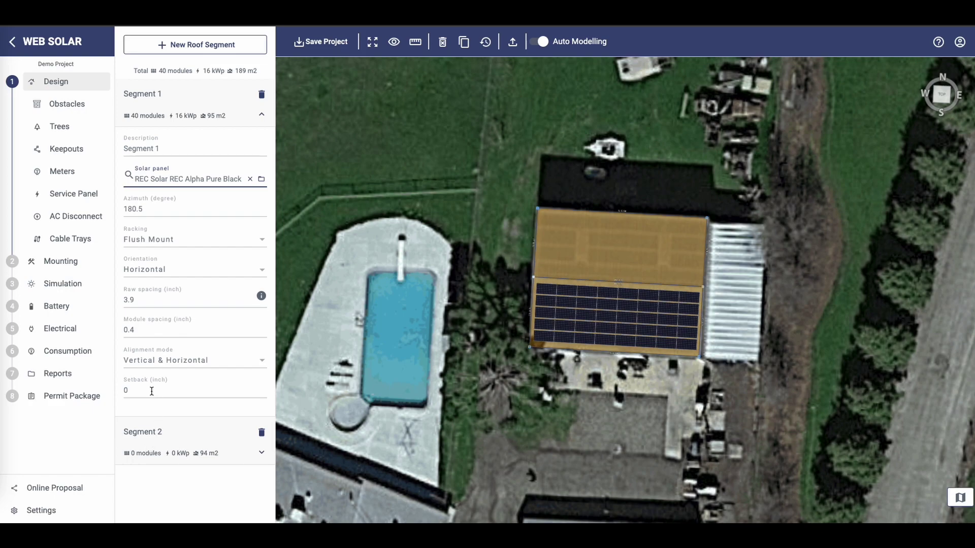
- Set Segment 1's setback to 32 inches, giving 28 modules and 11.2 kWp
left_click(151, 391)
key("BackSpace")
type("32")
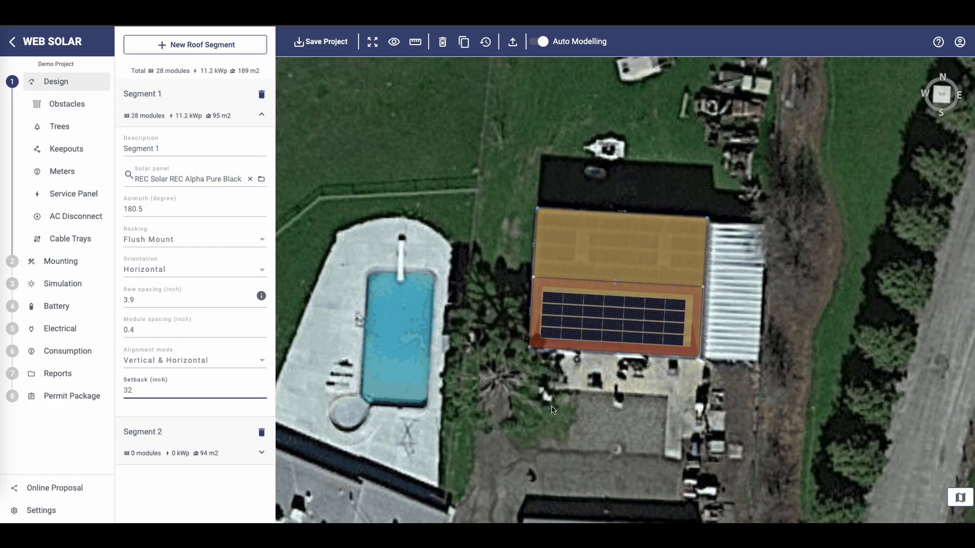
left_click(556, 411)
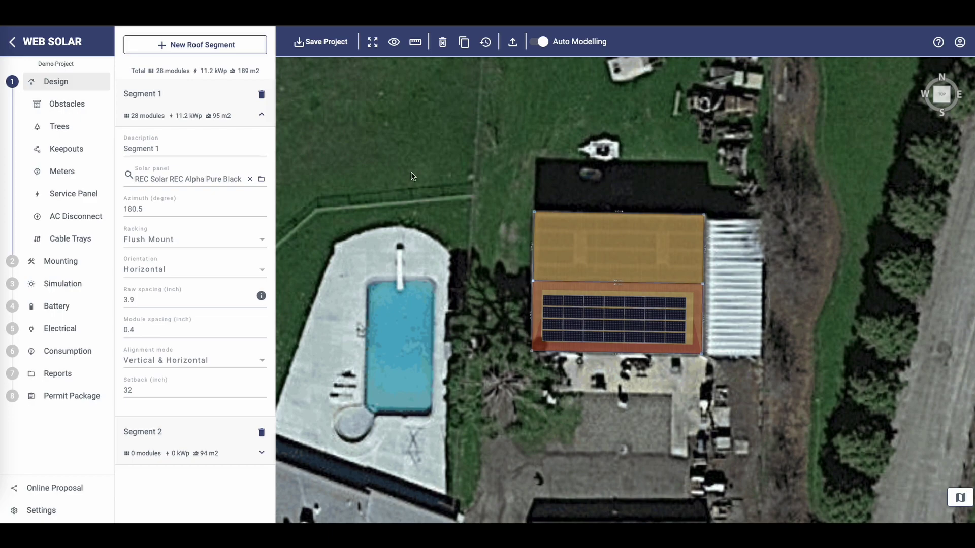
- Delete the outer left- and right-column modules so Segment 1 keeps 20 modules (8 kWp)
left_click(442, 42)
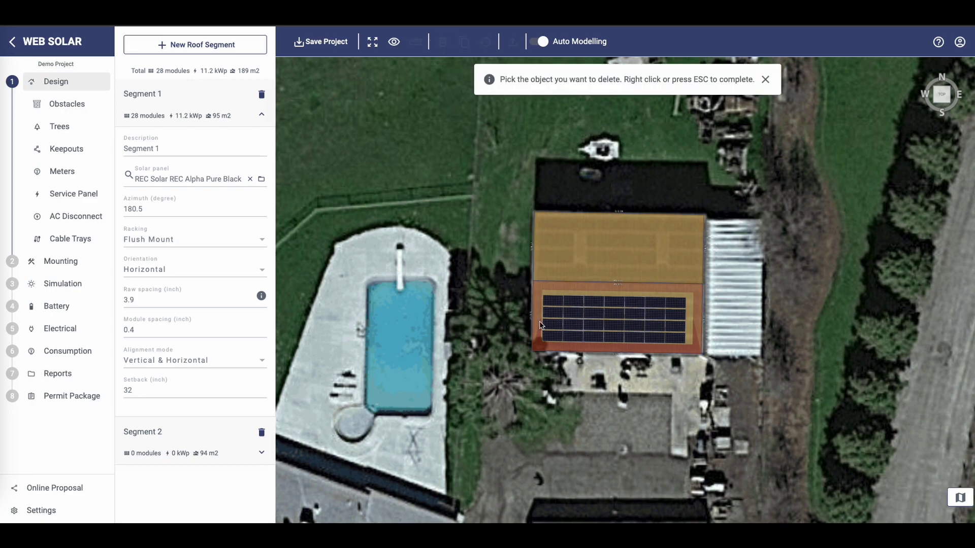
left_click(552, 324)
left_click(552, 312)
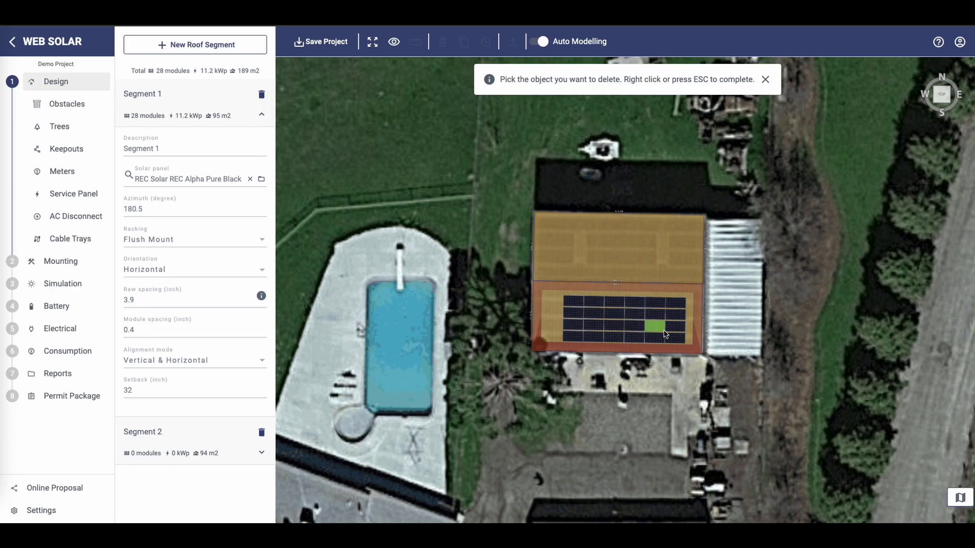
left_click(675, 336)
left_click(675, 325)
left_click(676, 314)
left_click(675, 304)
right_click(666, 397)
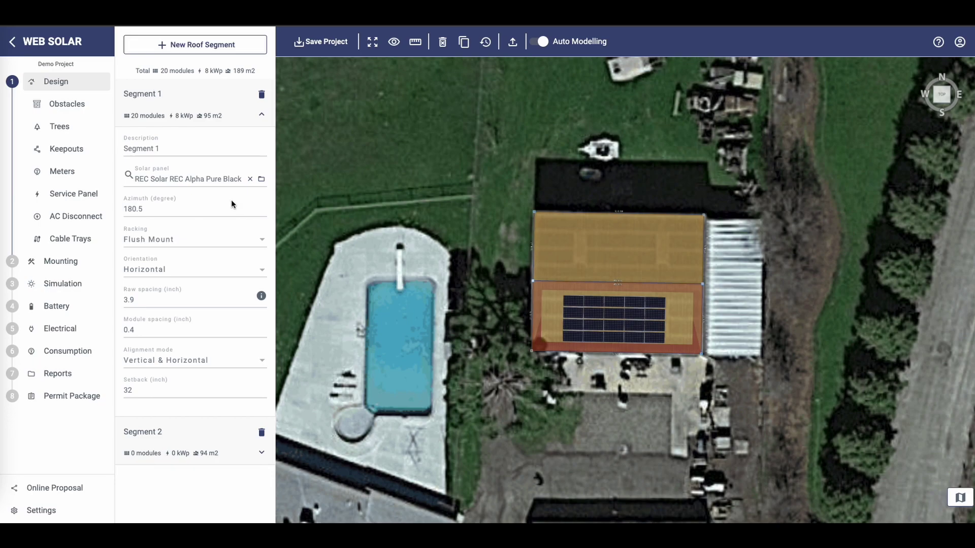
middle_click_drag(439, 289, 351, 283)
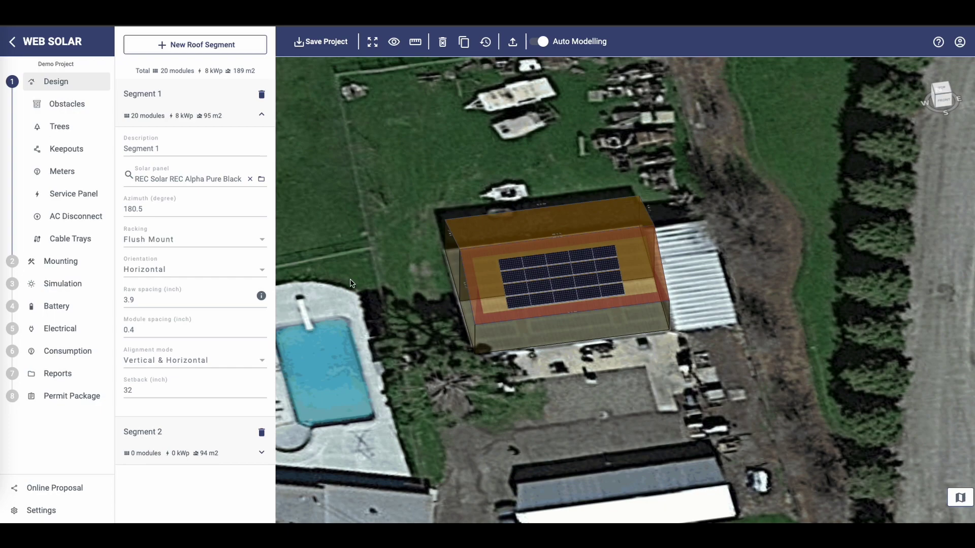
- Place an AC disconnect and a main service panel on the building
left_click(76, 216)
left_click(221, 46)
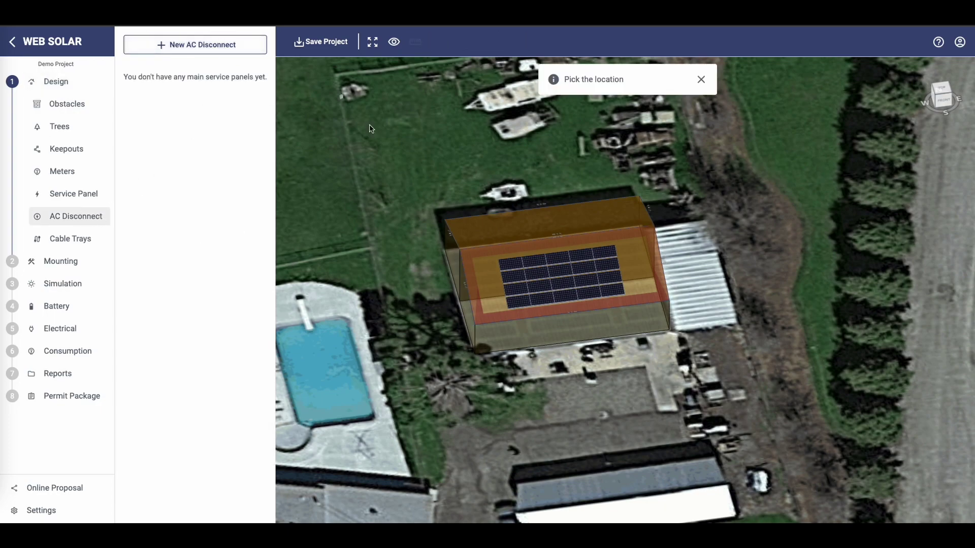
left_click(658, 331)
mouse_move(567, 387)
middle_mouse_down()
mouse_move(593, 412)
mouse_move(527, 349)
mouse_move(579, 379)
middle_mouse_up()
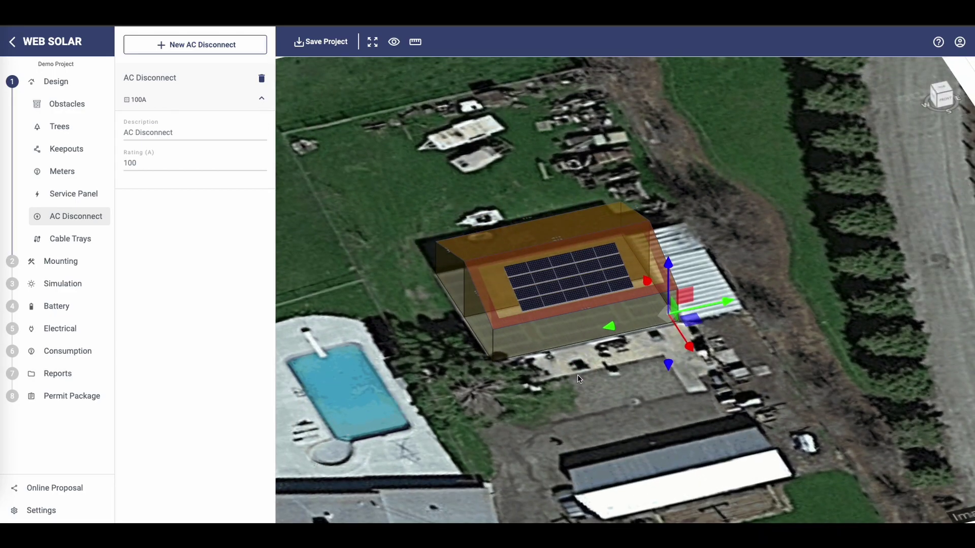
left_click(87, 199)
left_click(196, 47)
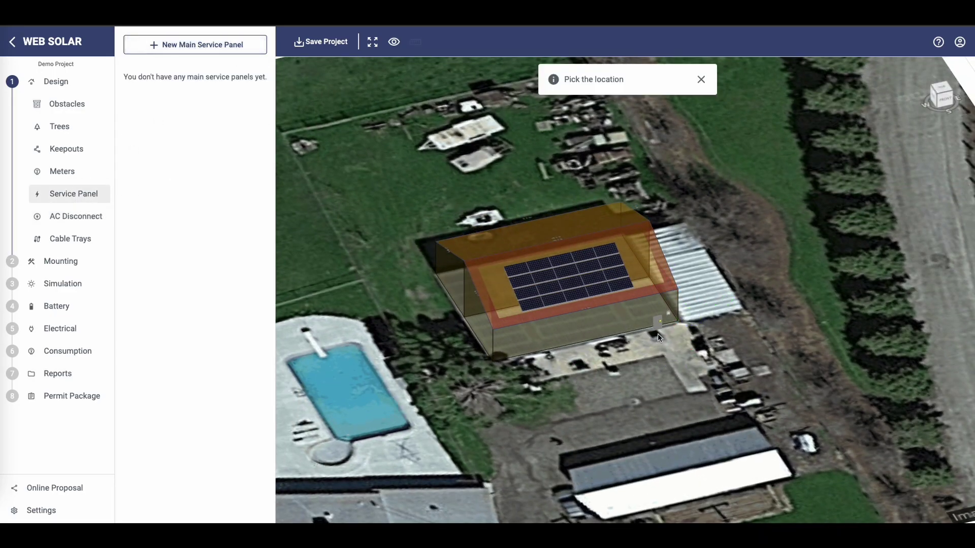
left_click(657, 328)
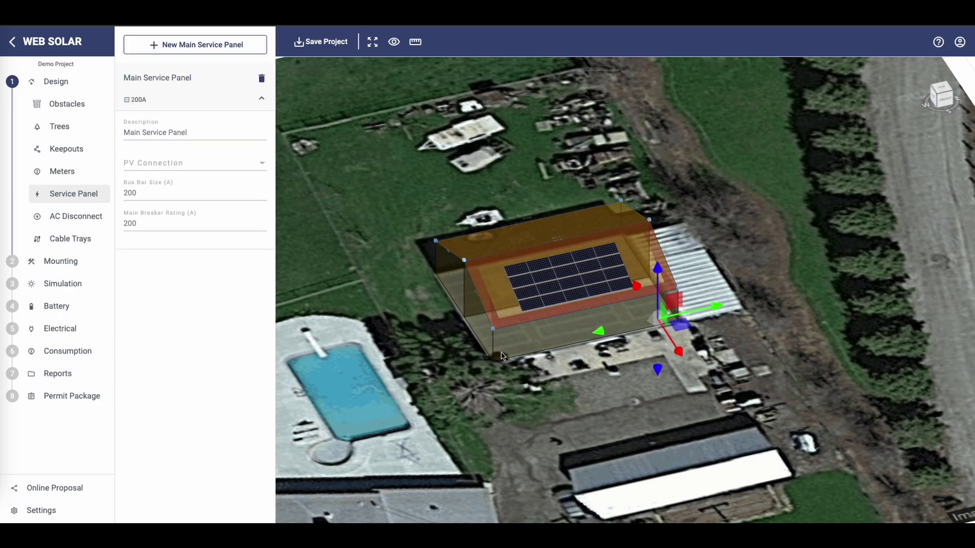
- Add an electric meter on the building wall and review the 200 A main service panel
left_click(91, 217)
left_click(71, 172)
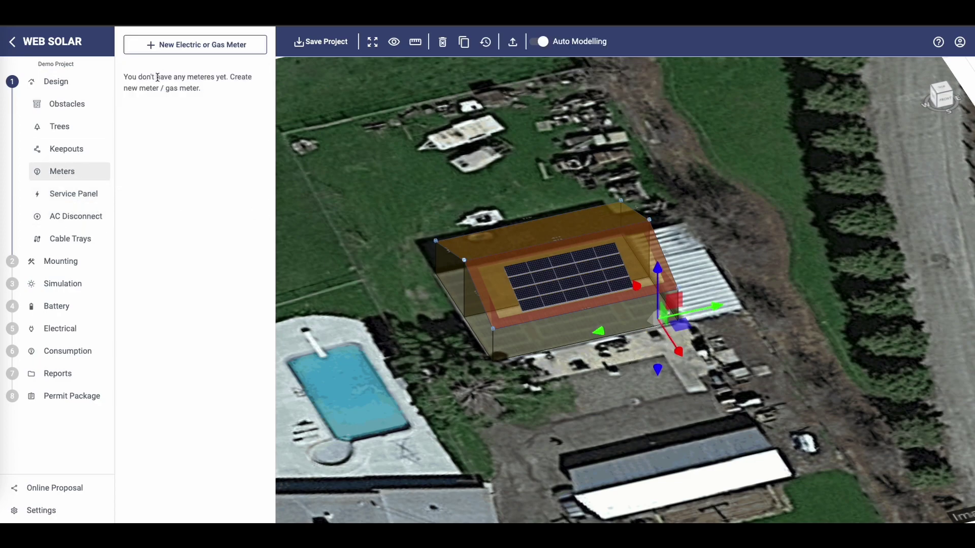
left_click(190, 51)
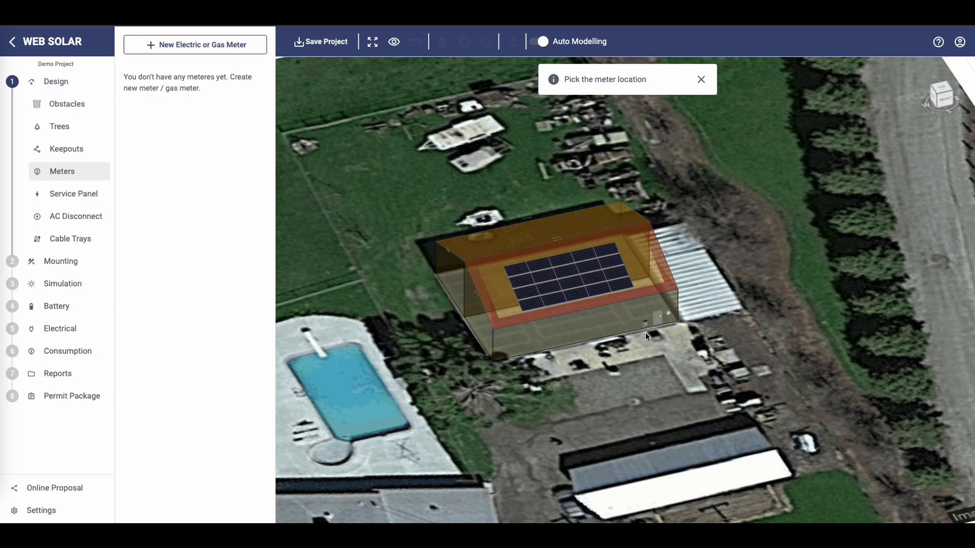
left_click(647, 328)
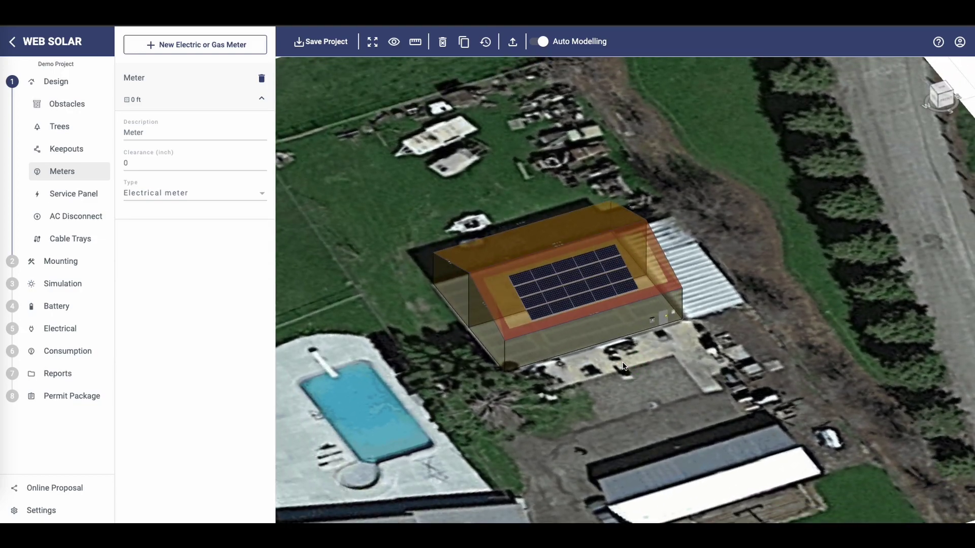
middle_click_drag(623, 366, 630, 410)
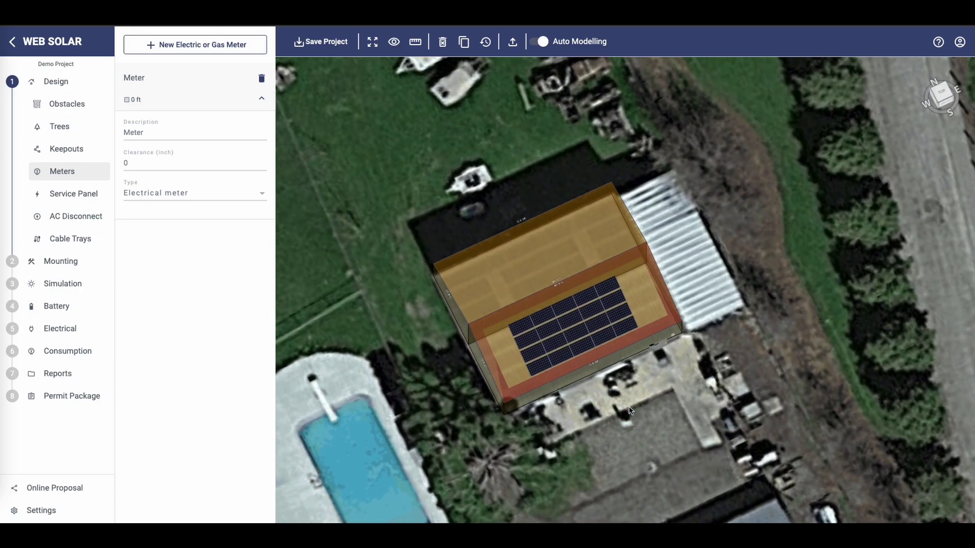
left_click(663, 347)
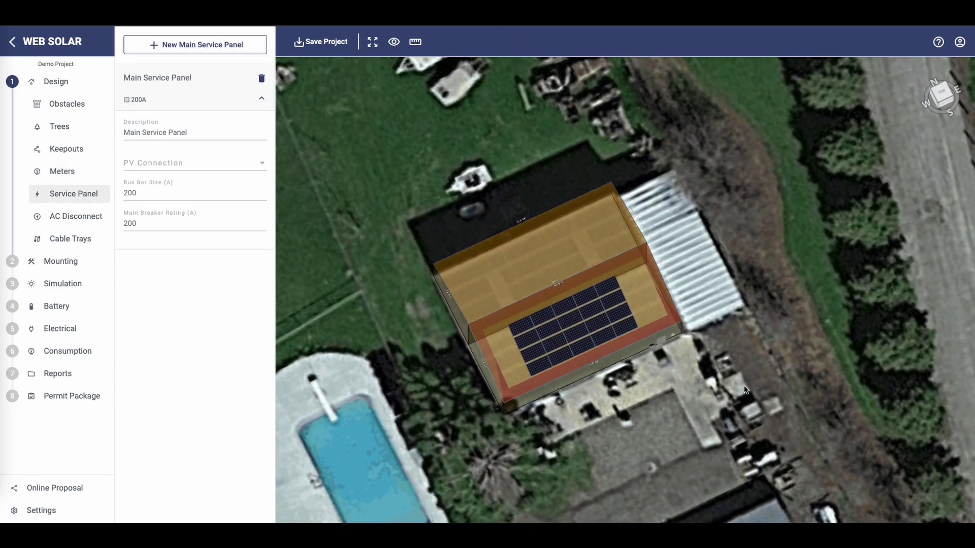
left_click(731, 335)
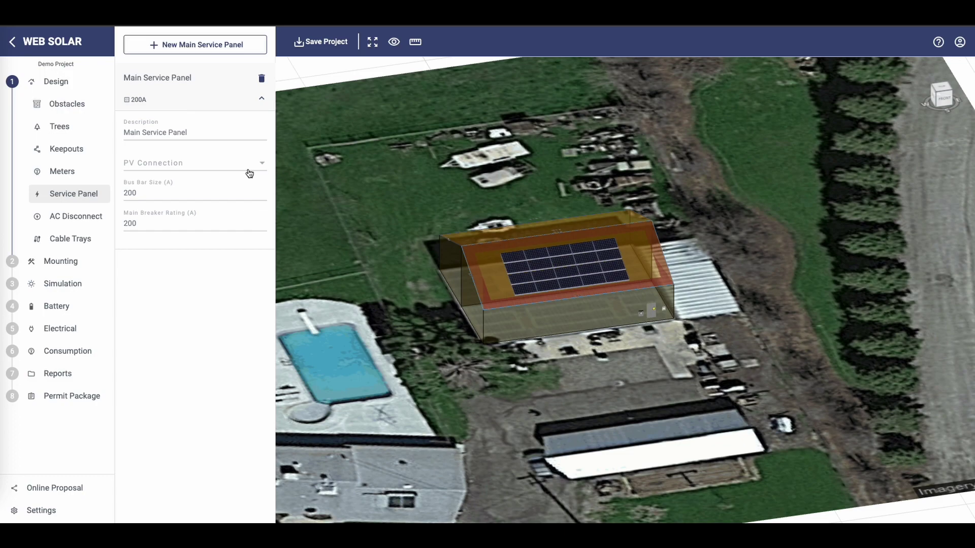
- Set the mounting system's max mount spacing to 48" and rafter span to 16"
left_click(74, 261)
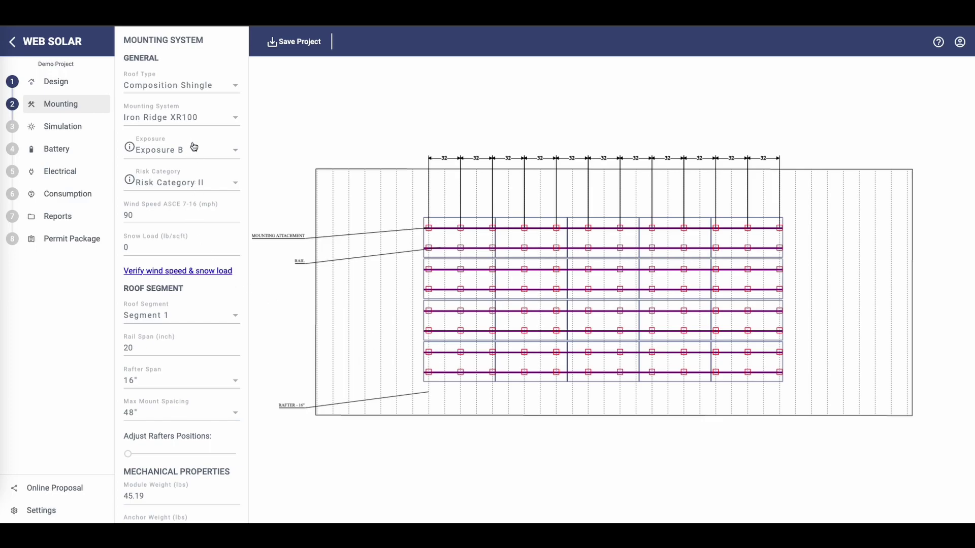
scroll(191, 156, "down", 1)
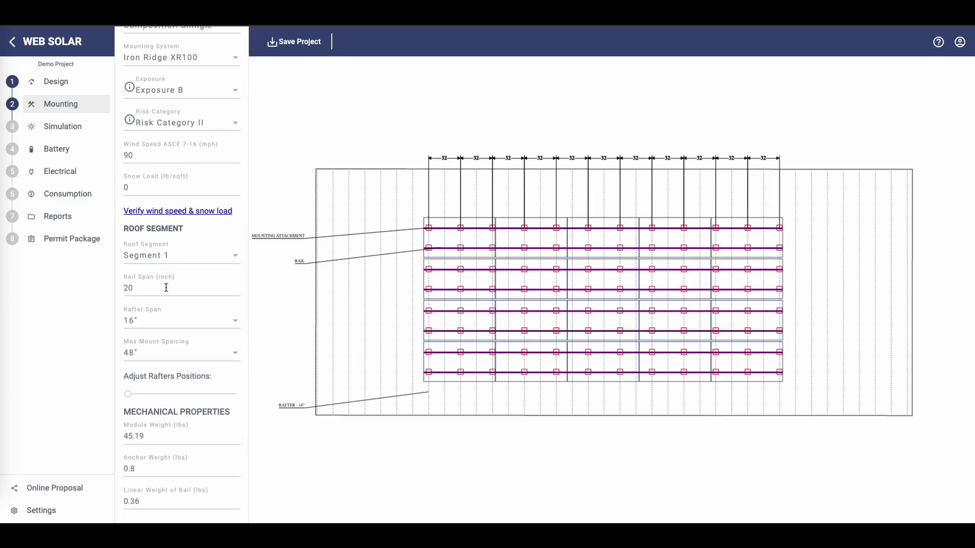
left_click(180, 353)
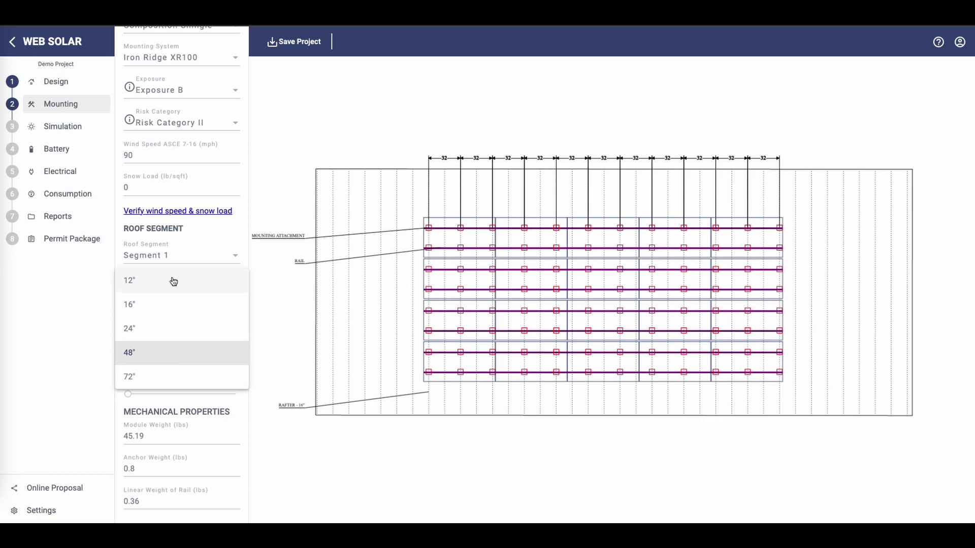
left_click(151, 352)
left_click(160, 327)
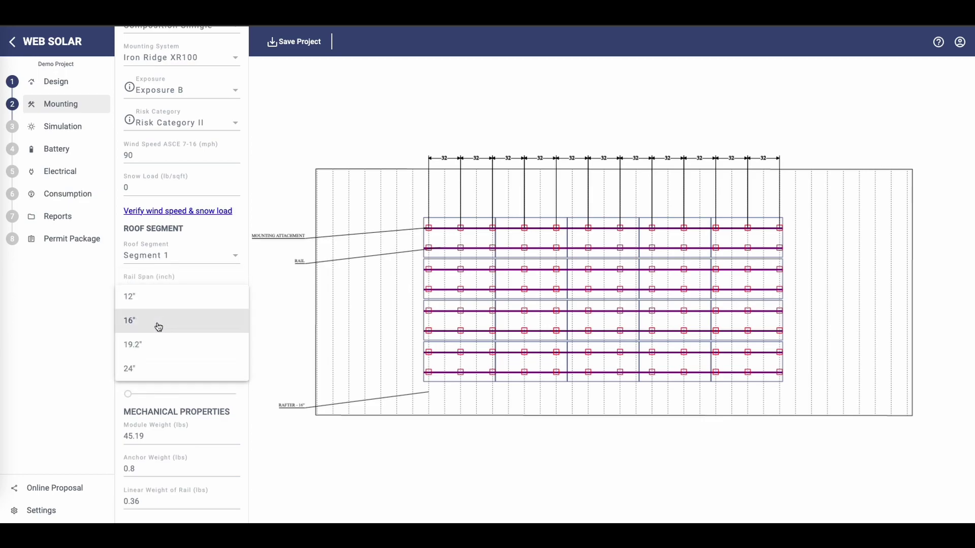
left_click(156, 328)
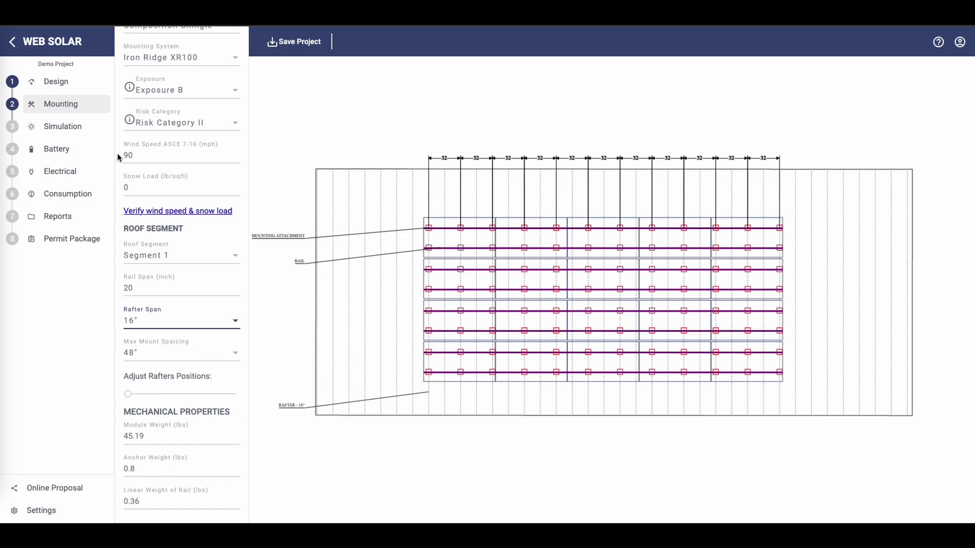
left_click(84, 126)
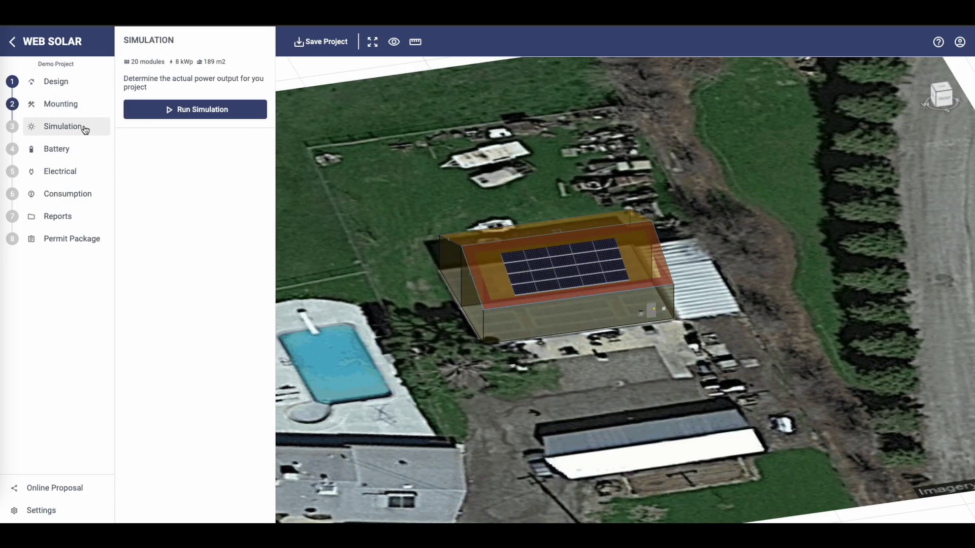
- Run the shading simulation, which reports 1% shade loss and no modules over the 15% threshold
left_click(179, 111)
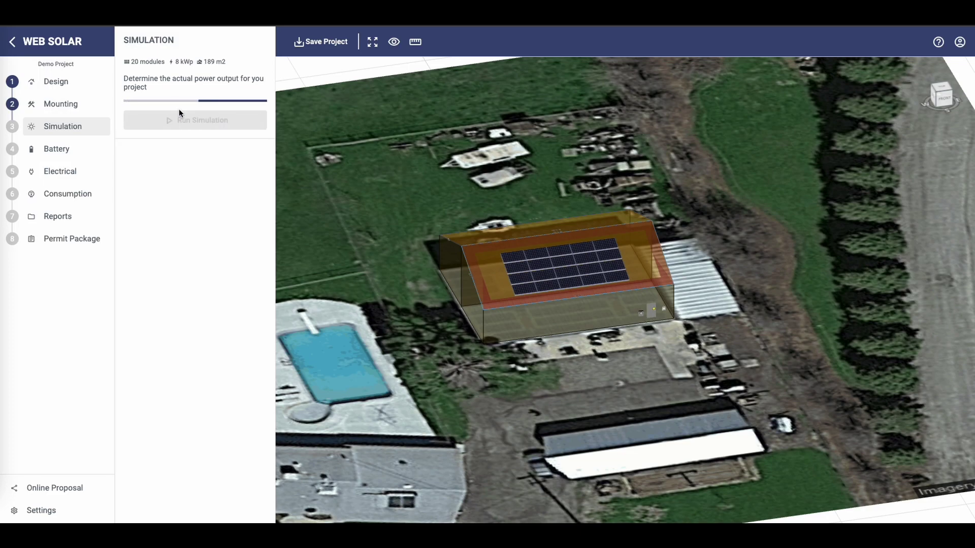
mouse_move(366, 198)
left_mouse_down()
mouse_move(442, 213)
mouse_move(342, 211)
mouse_move(357, 214)
left_mouse_up()
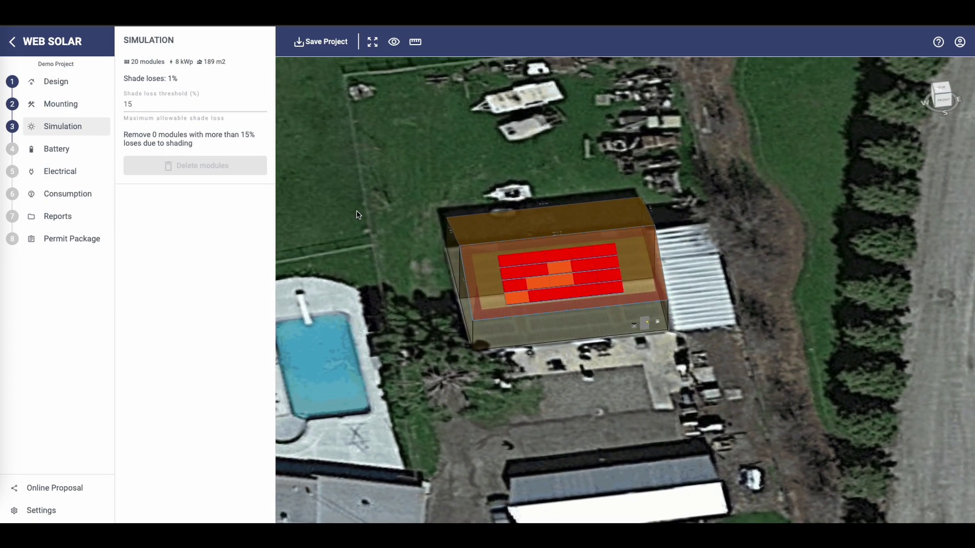
- Select the Enphase IQ7HS-66-M-US [240V] microinverter, giving 20 inverter units
left_click(71, 173)
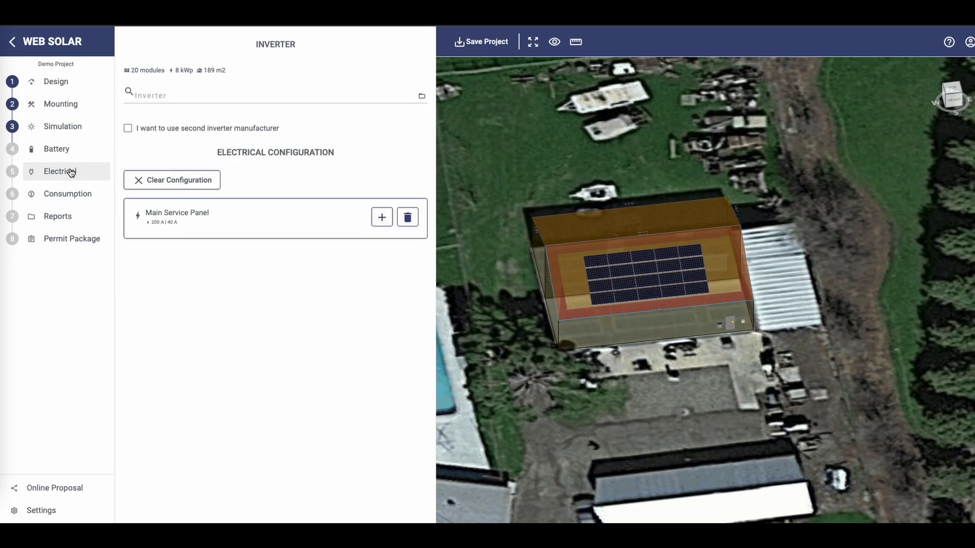
left_click(270, 96)
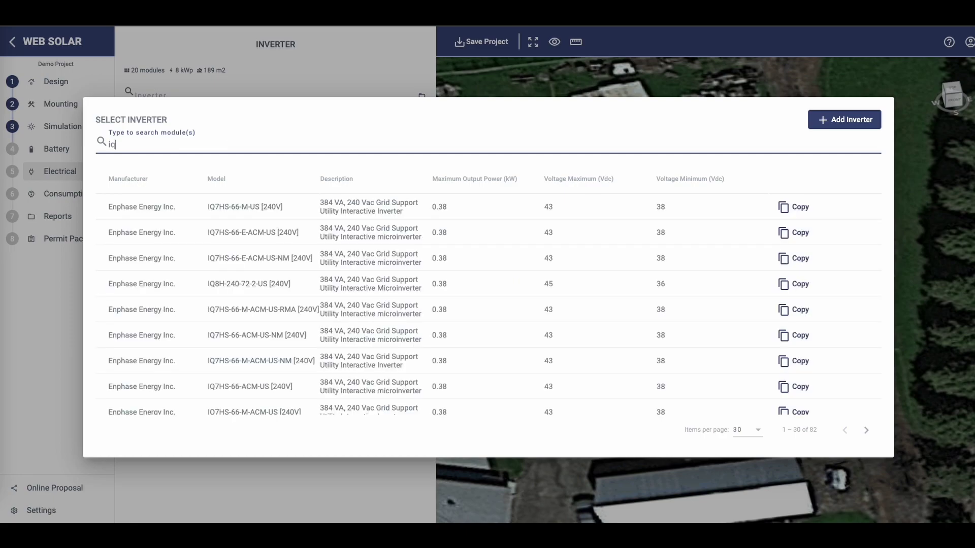
left_click(246, 215)
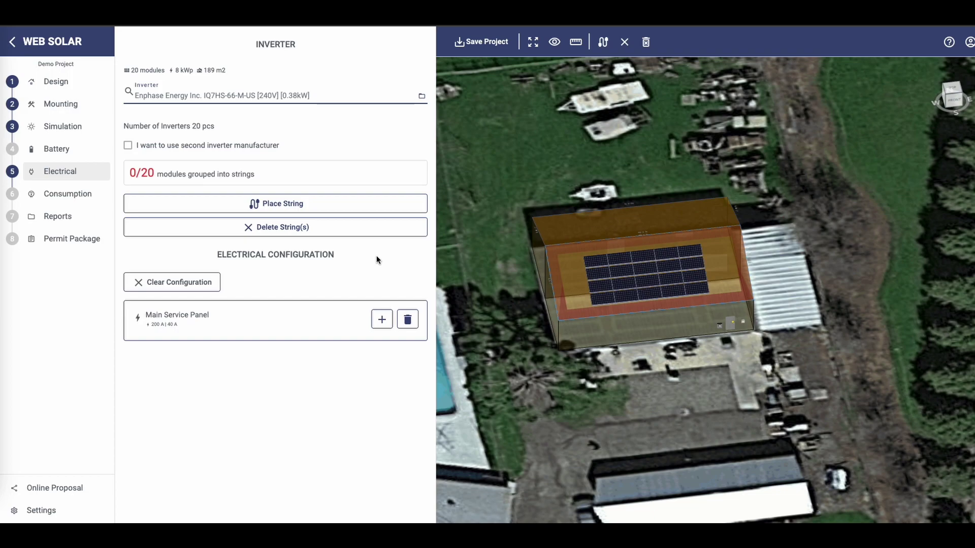
- Group each of the four module rows into its own five-module string, reaching 20/20
left_click_drag(523, 303, 515, 308)
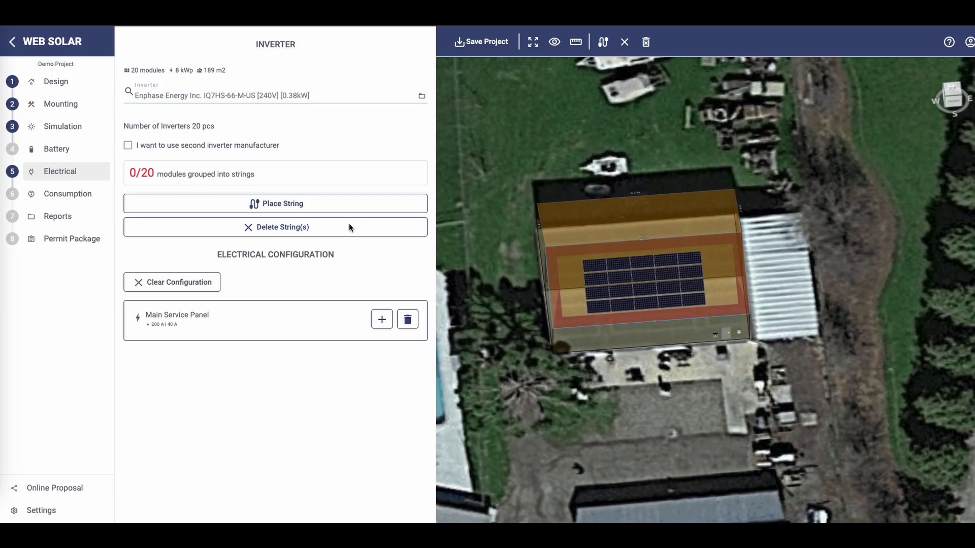
left_click(327, 212)
left_click_drag(589, 265, 696, 265)
left_click(351, 206)
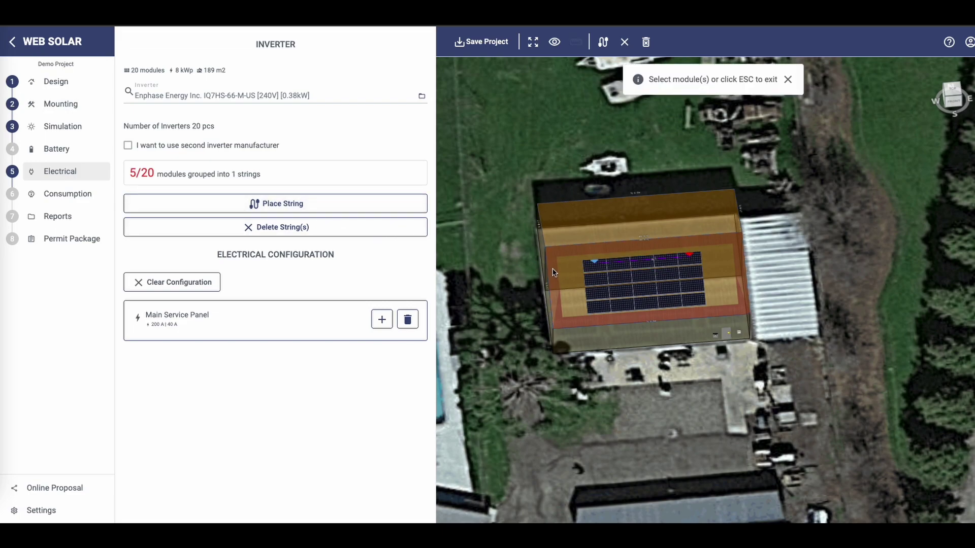
left_click_drag(592, 279, 703, 276)
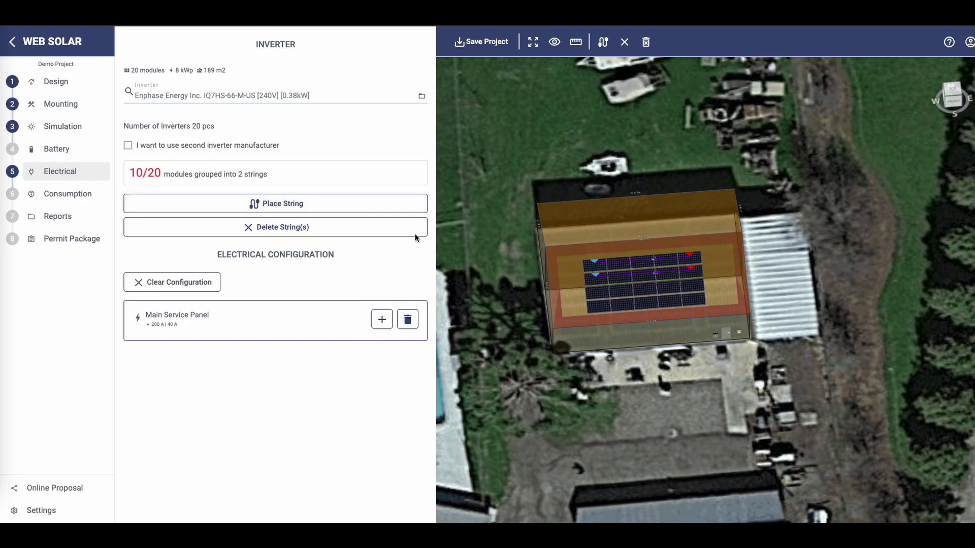
left_click(362, 208)
left_click_drag(599, 294, 704, 292)
left_click(307, 211)
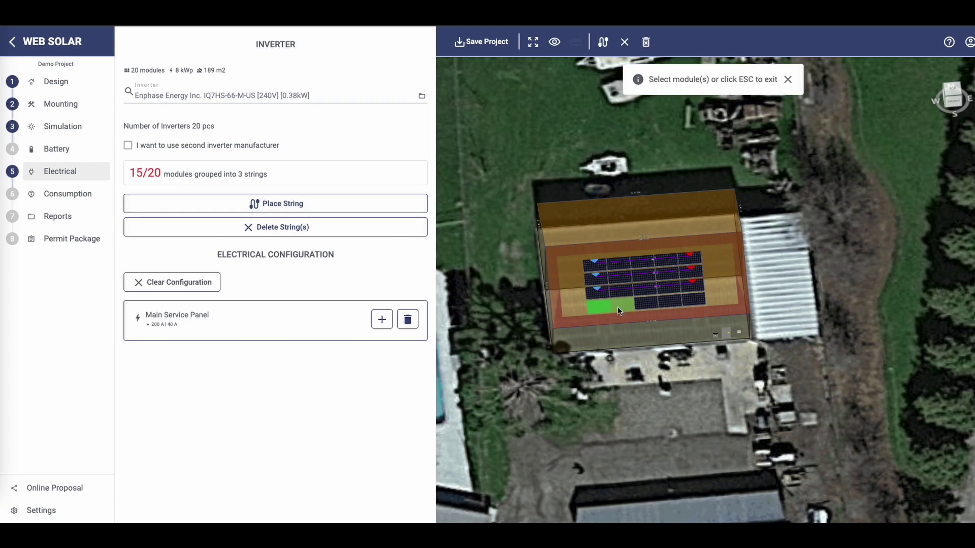
left_click_drag(618, 310, 695, 302)
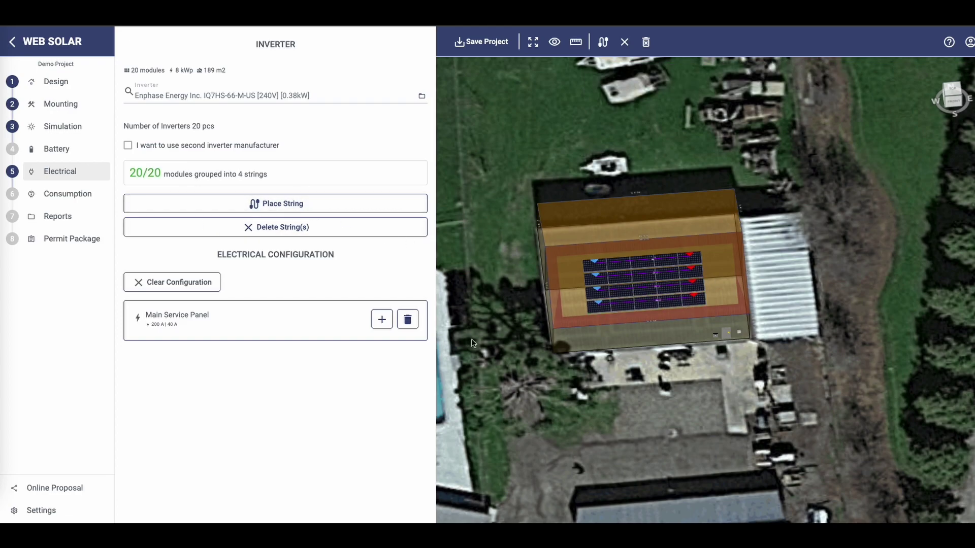
- Chain an AC Disconnect, Combiner Box and Junction Box under the Main Service Panel
left_click(390, 317)
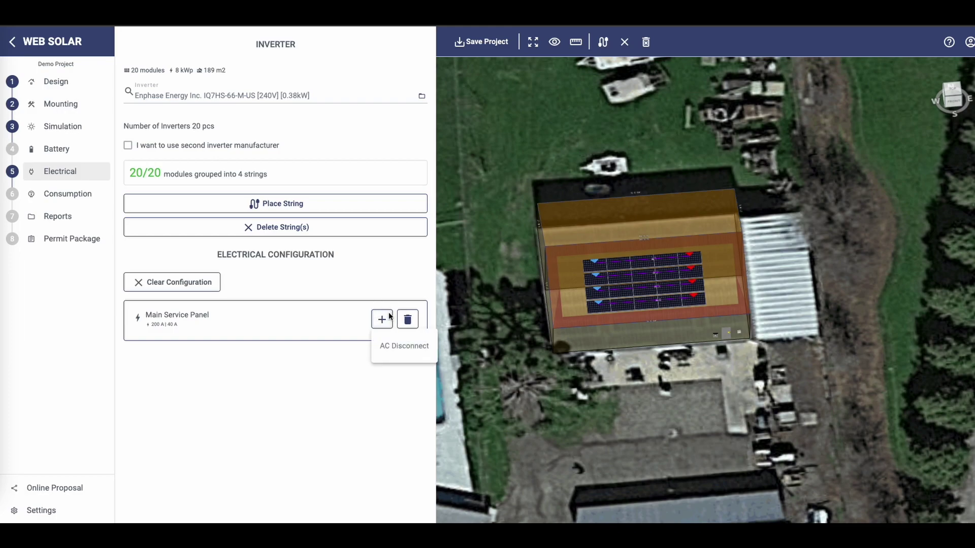
left_click(393, 348)
left_click(382, 344)
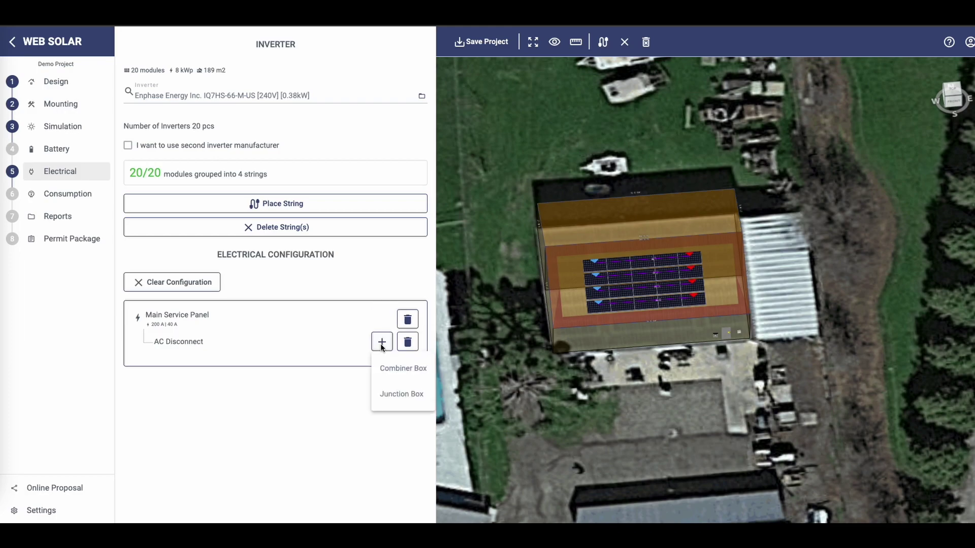
left_click(389, 372)
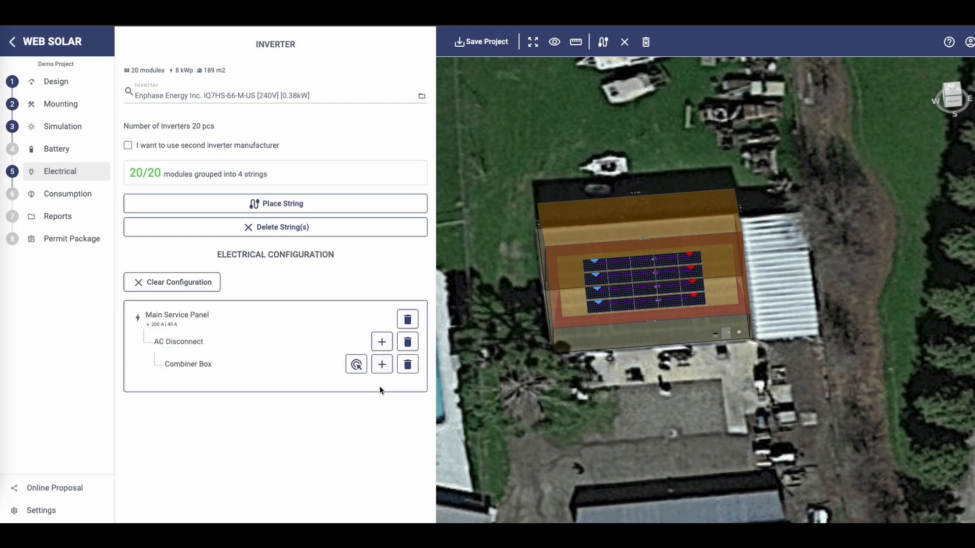
left_click(382, 364)
left_click(391, 392)
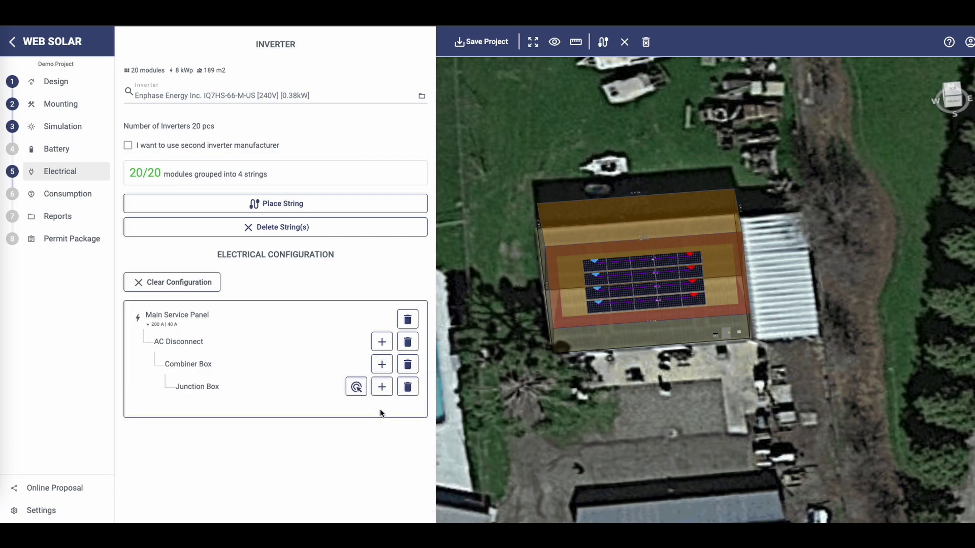
- Connect the microinverter strings on the roof to the Junction Box
left_click(355, 388)
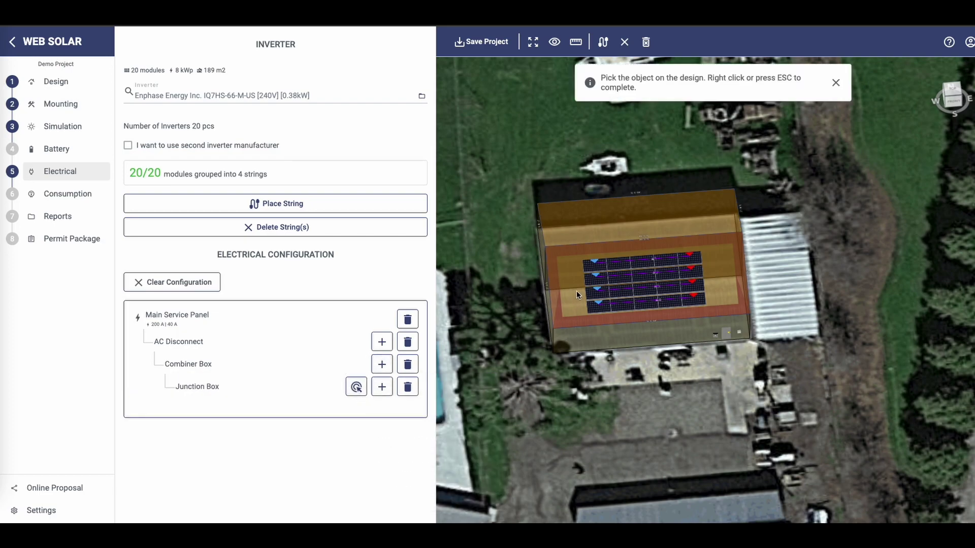
left_click(606, 262)
left_click(610, 274)
left_click(611, 289)
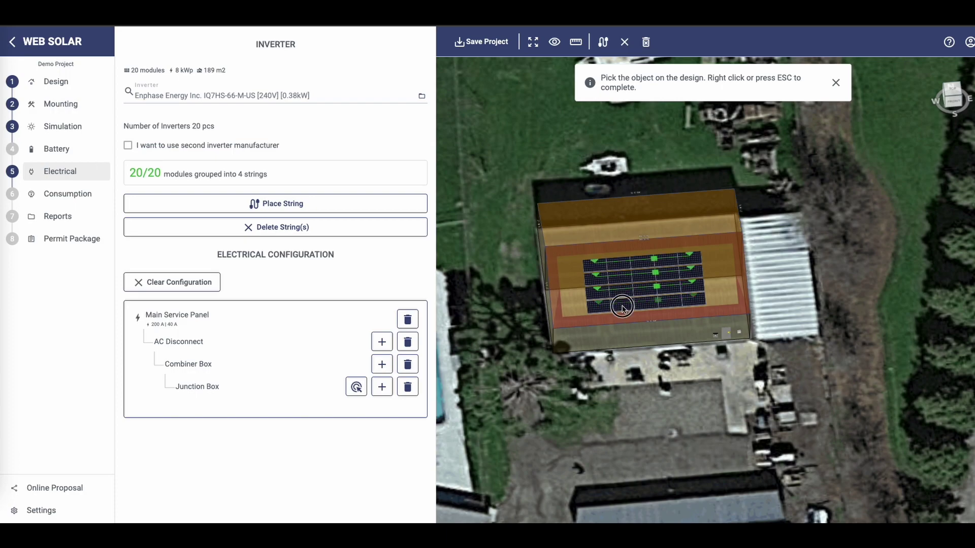
right_click(639, 362)
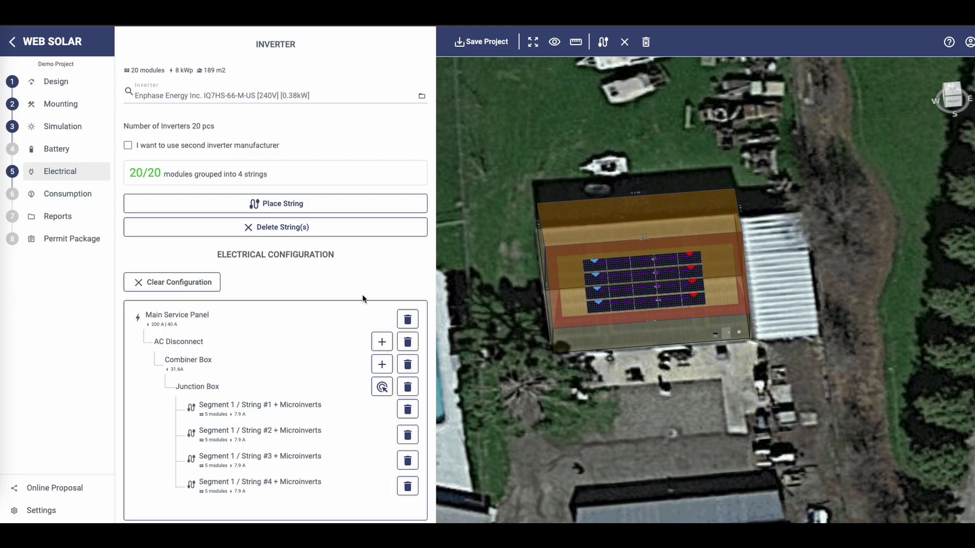
left_click(87, 195)
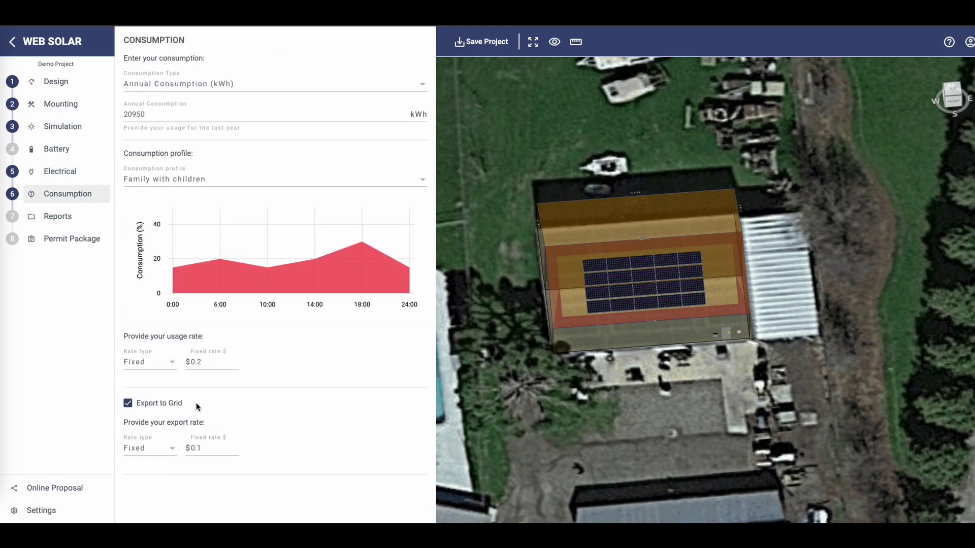
- Open the project reports and scroll through the Overview report
left_click(71, 217)
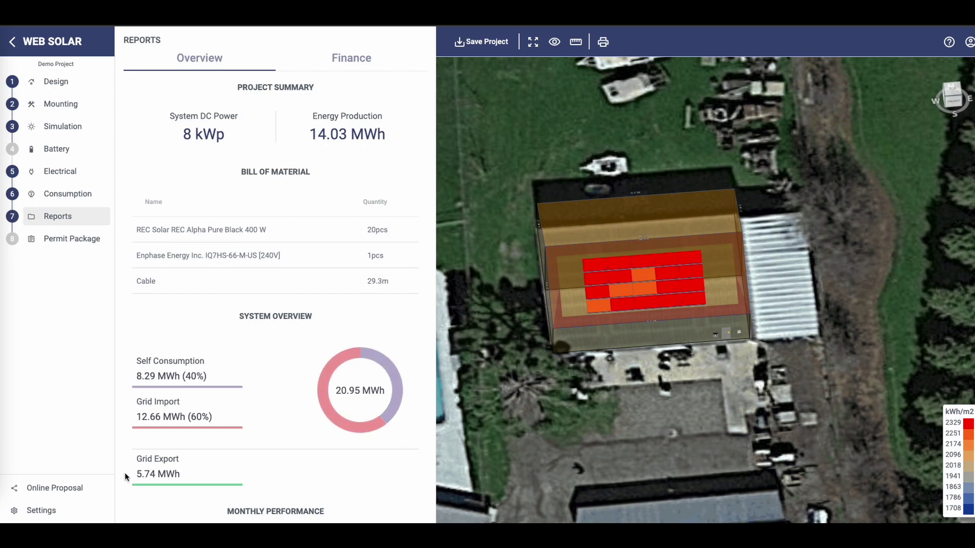
scroll(327, 141, "down", 3)
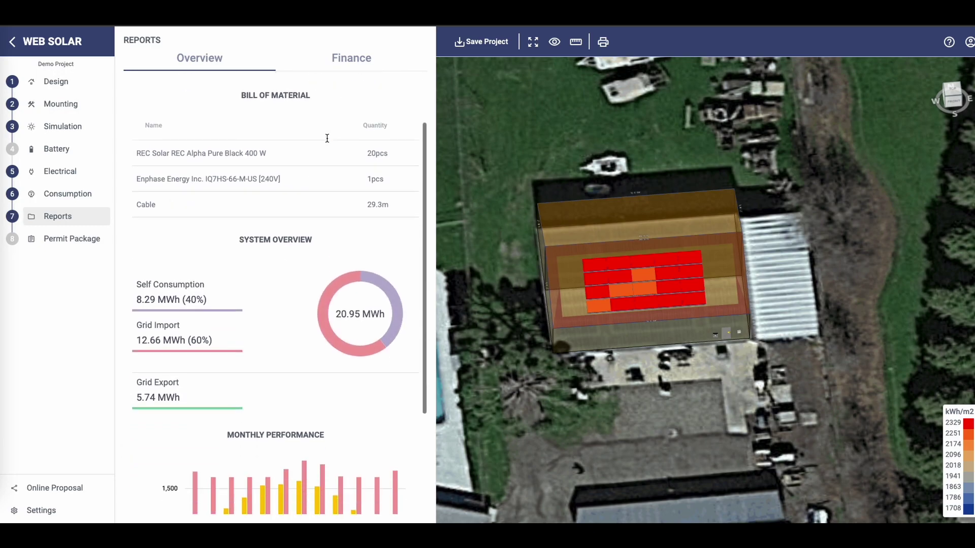
scroll(327, 137, "down", 2)
scroll(327, 137, "up", 5)
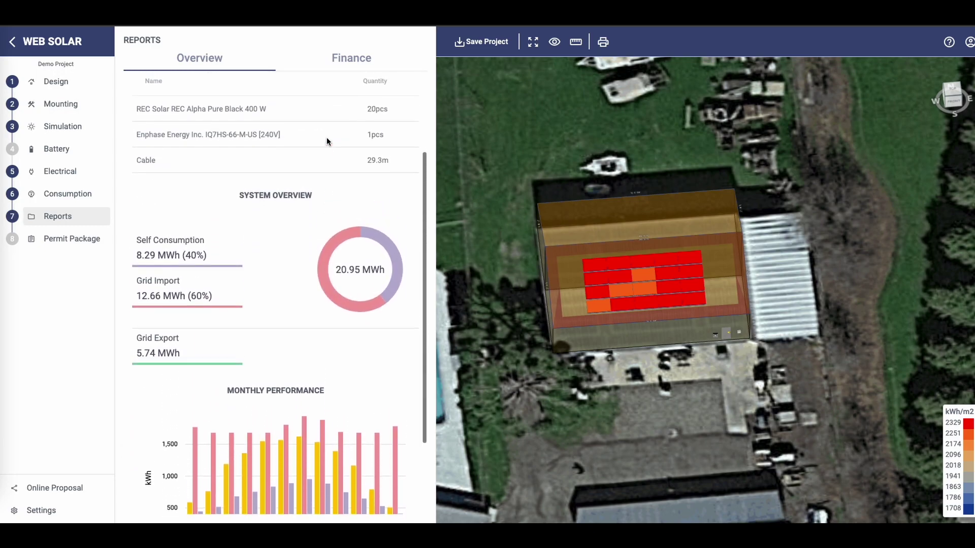
- Review the Finance report figures, then bring up the Solar Permit Package form
left_click(333, 65)
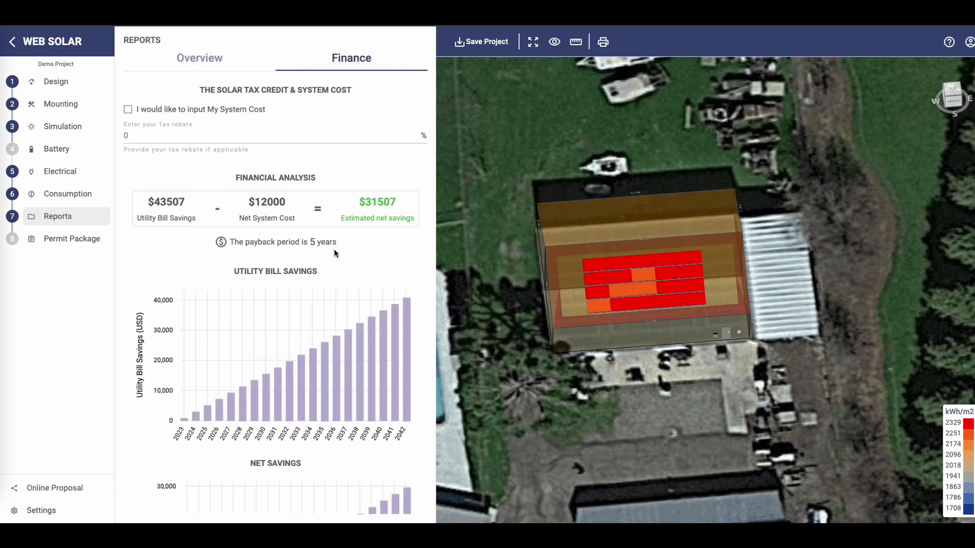
scroll(333, 249, "down", 1)
scroll(335, 252, "down", 6)
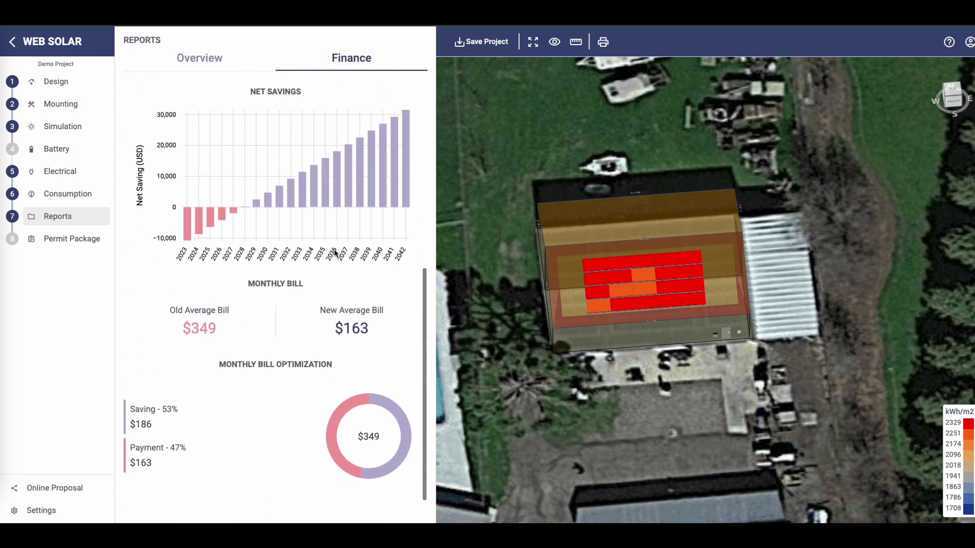
left_click(75, 245)
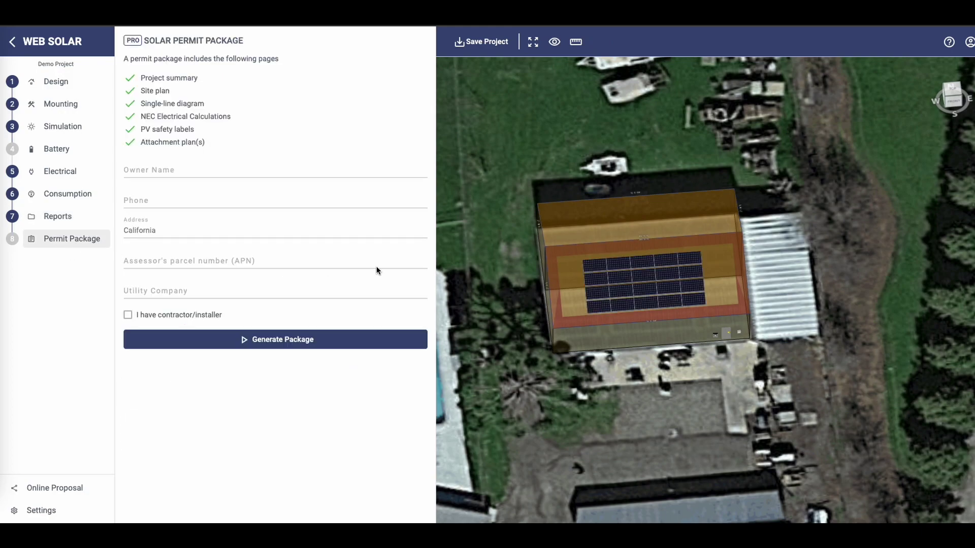
- Generate the 8 kW permit package and view its Project Summary with the Site Plan
left_click(313, 349)
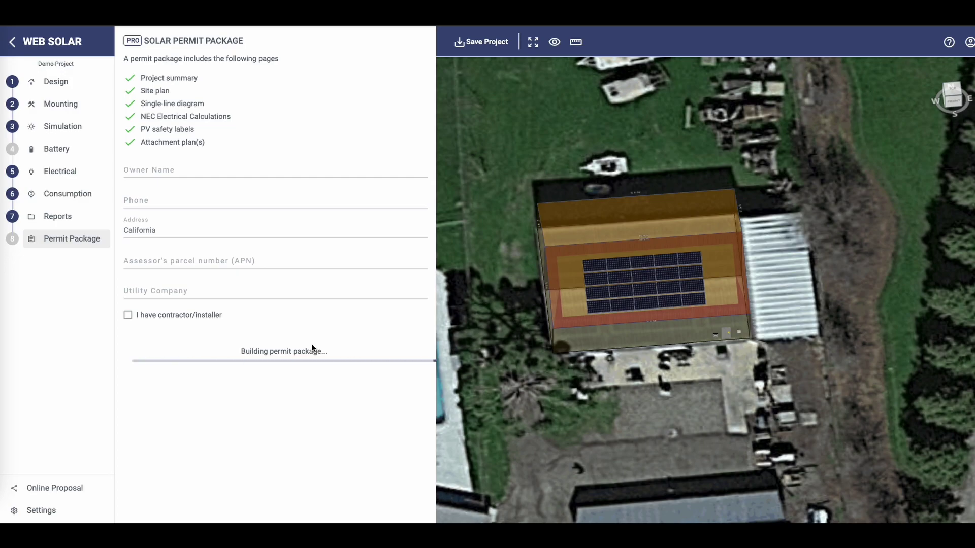
scroll(413, 291, "down", 8)
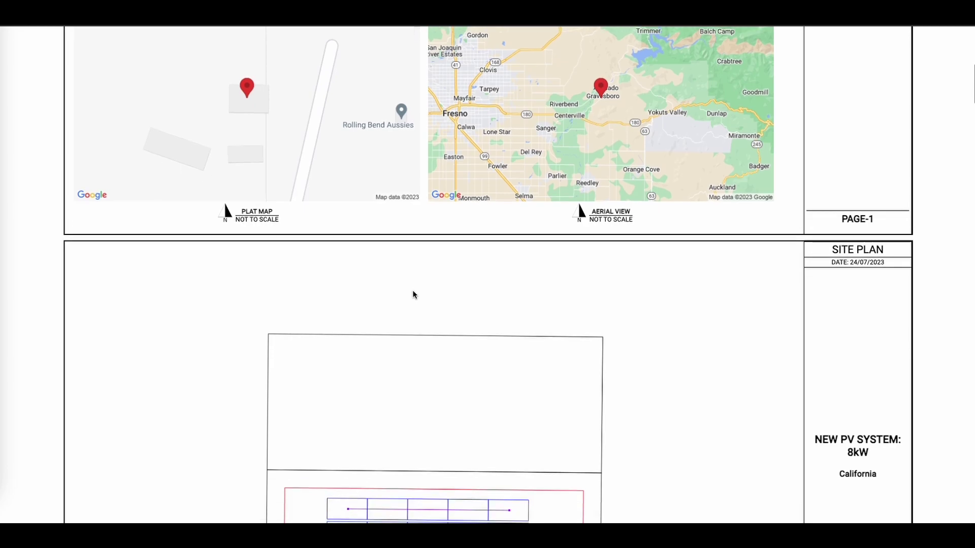
- Scroll from the site plan to the OCPD Schedule showing the 15A and 40A devices OK
scroll(414, 294, "down", 5)
scroll(413, 294, "down", 4)
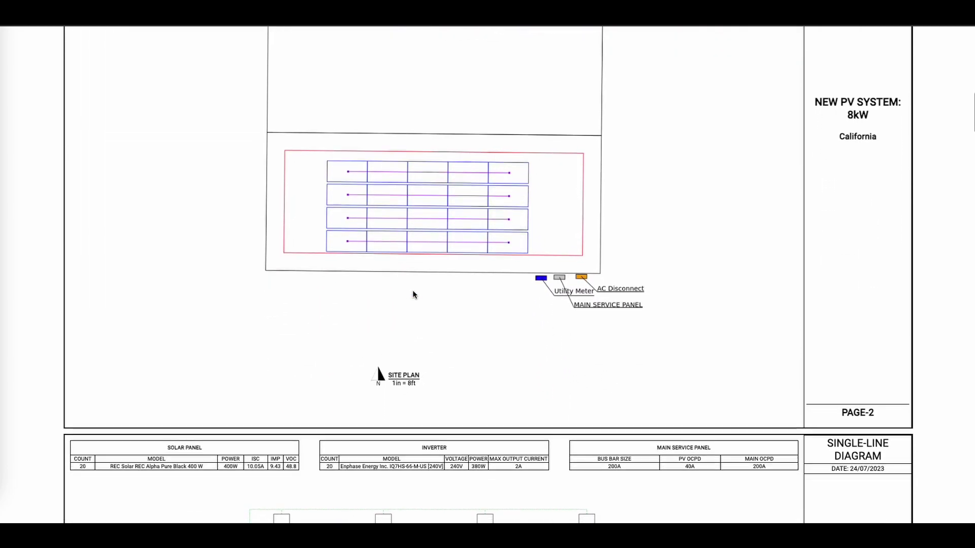
scroll(413, 294, "down", 3)
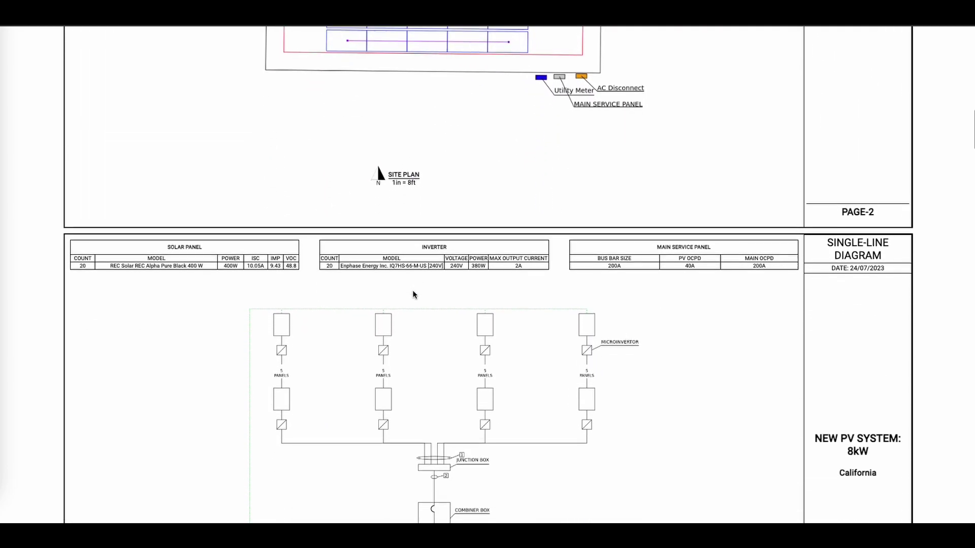
scroll(413, 291, "down", 2)
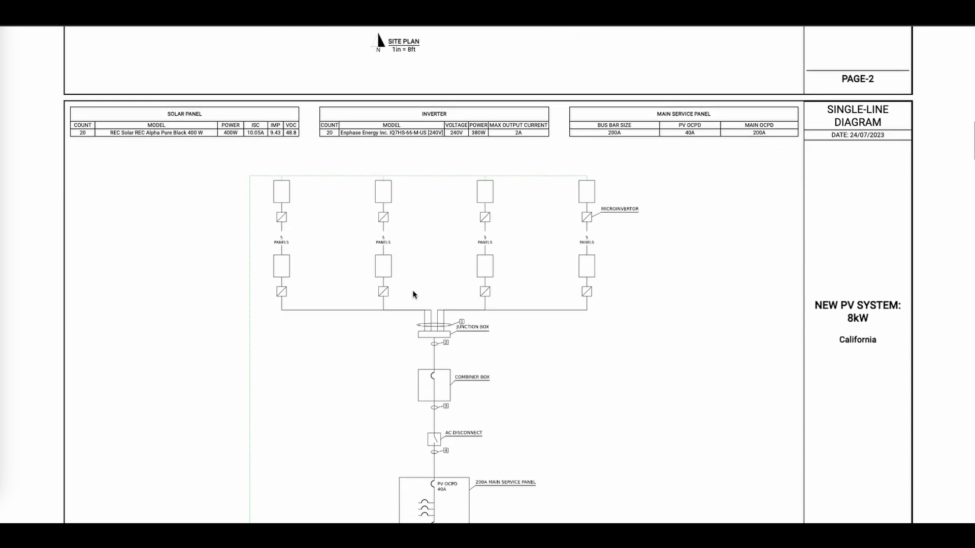
scroll(413, 291, "down", 3)
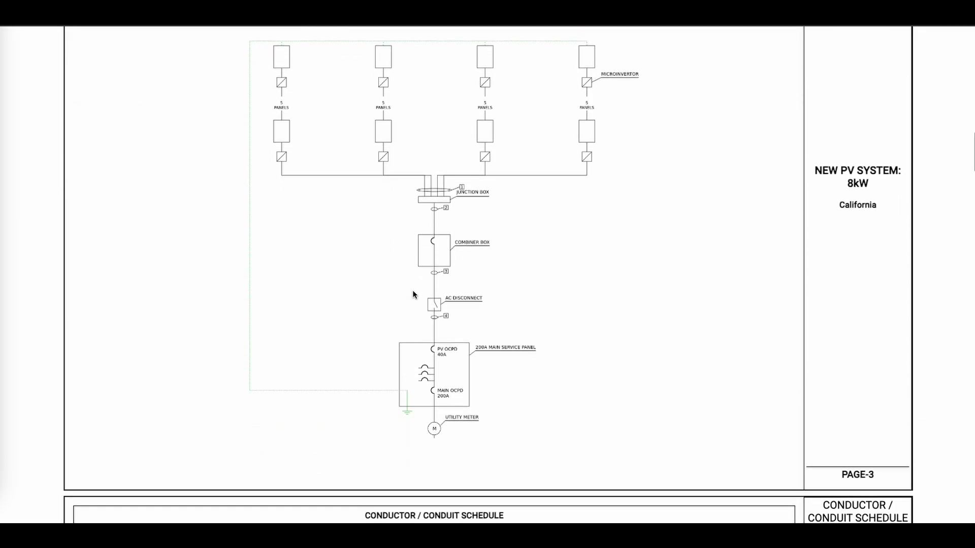
scroll(413, 291, "down", 4)
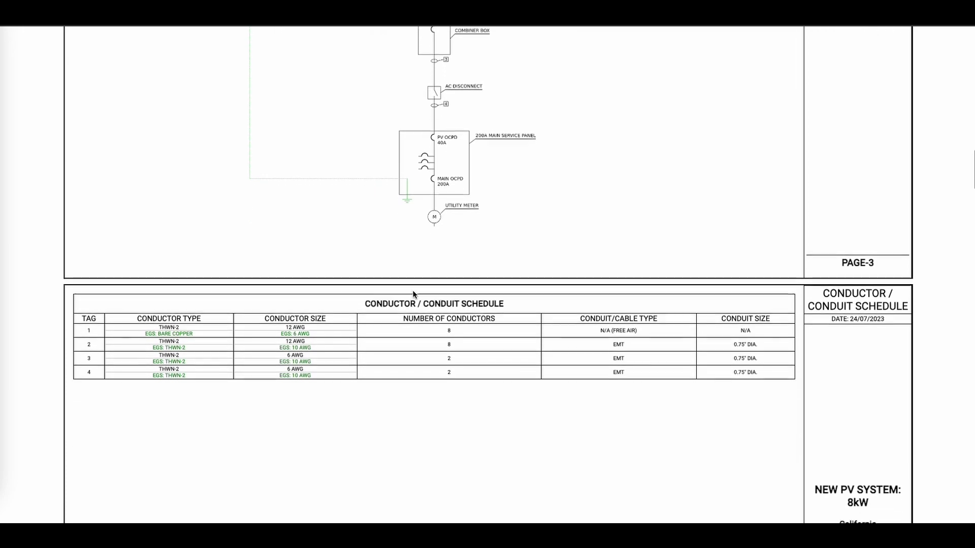
scroll(413, 295, "down", 6)
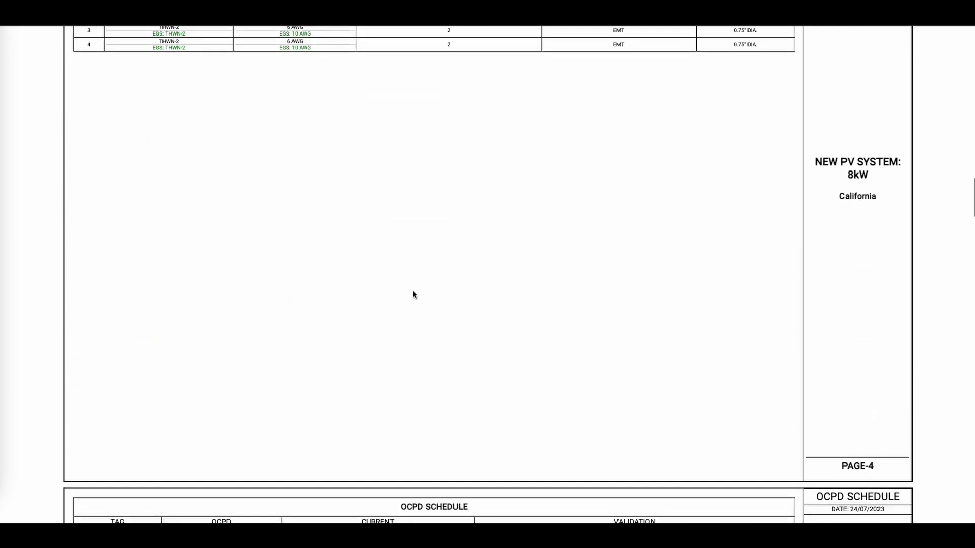
scroll(412, 294, "down", 5)
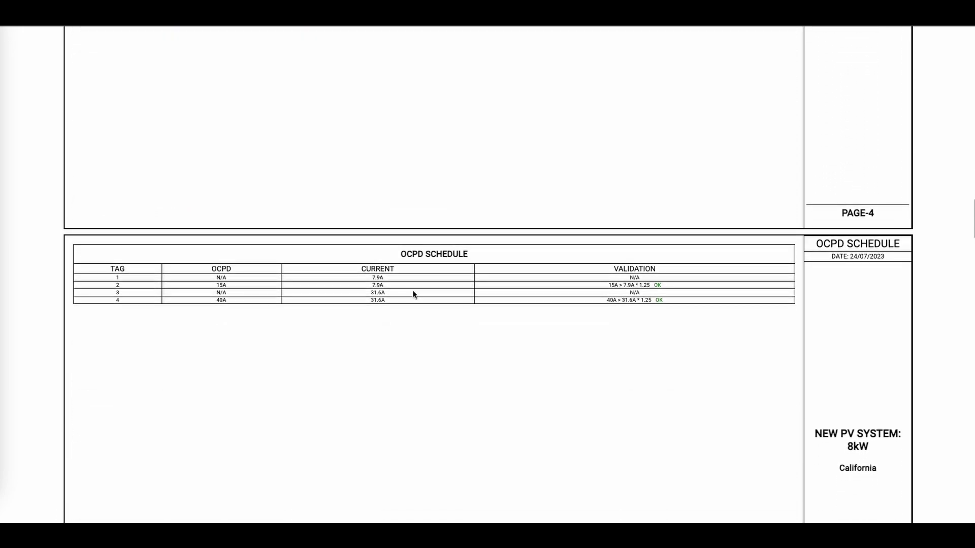